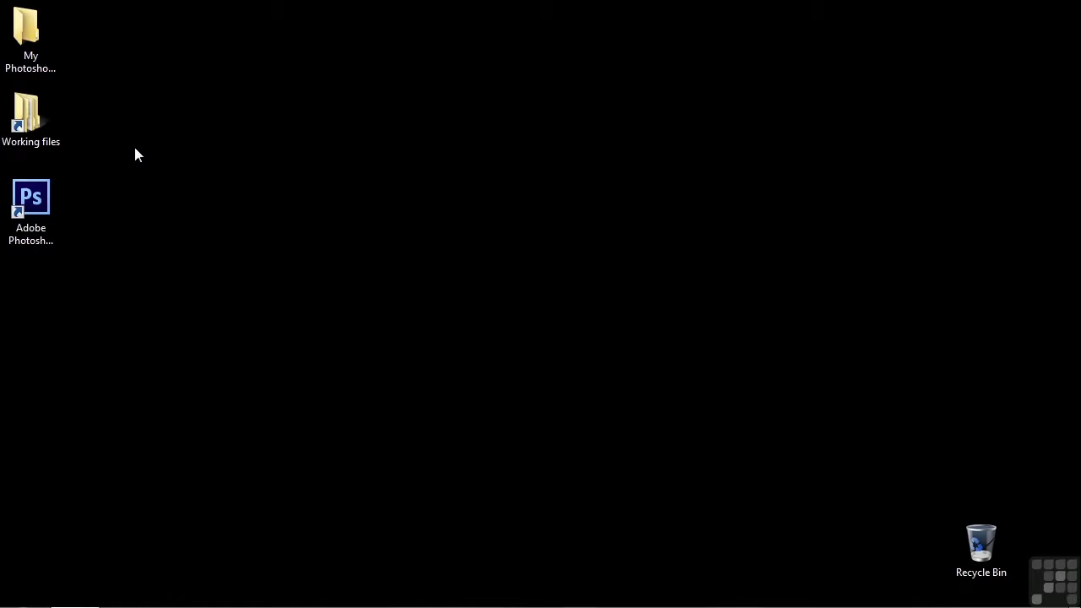
- Launch Photoshop and create a new 1200 × 1200 px, 300 ppi transparent document
double_click(30, 203)
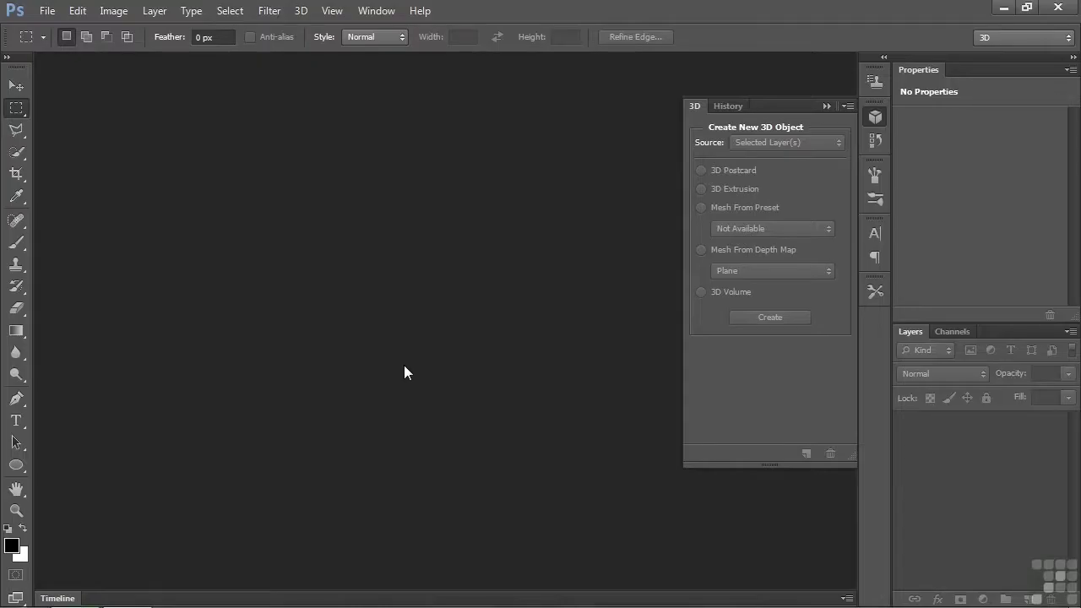
click(47, 11)
click(63, 27)
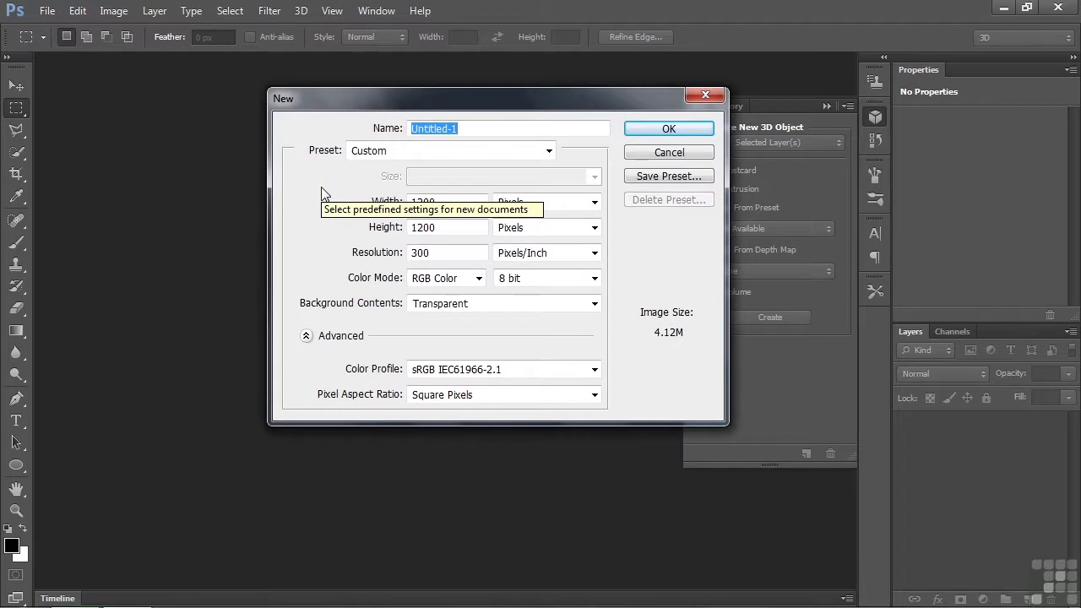
click(645, 131)
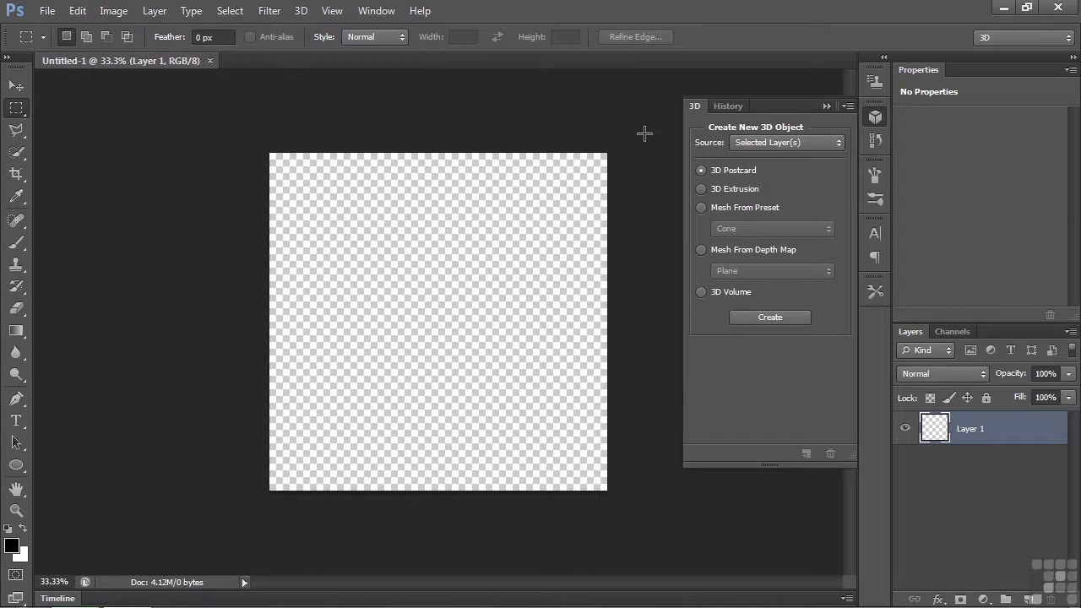
- Make Layer 1 a Cylinder preset mesh in the 3D panel and tilt it to show its top
click(732, 188)
click(702, 207)
click(818, 235)
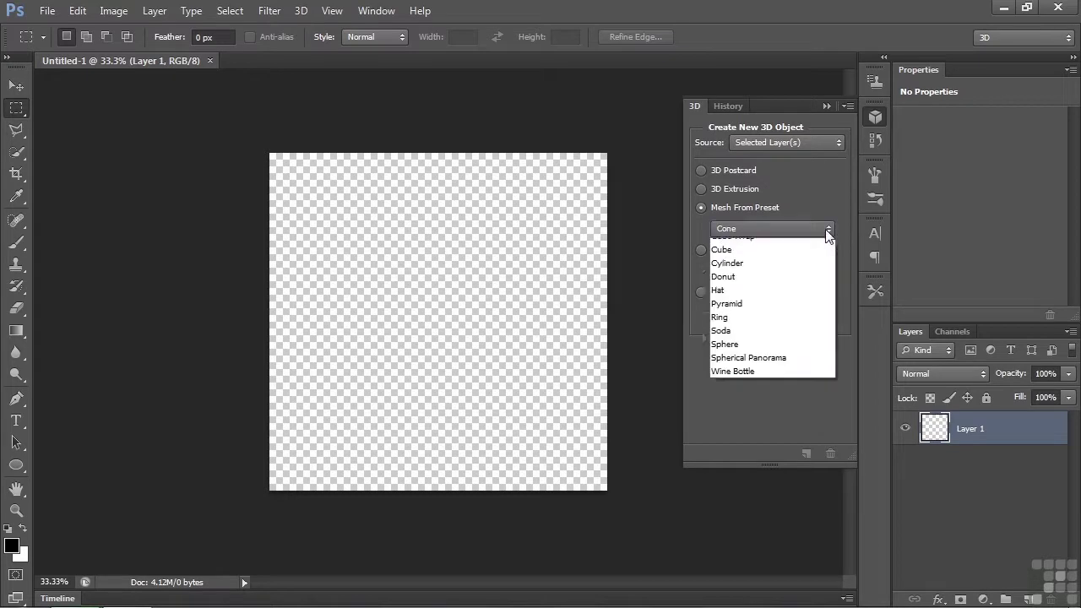
click(761, 289)
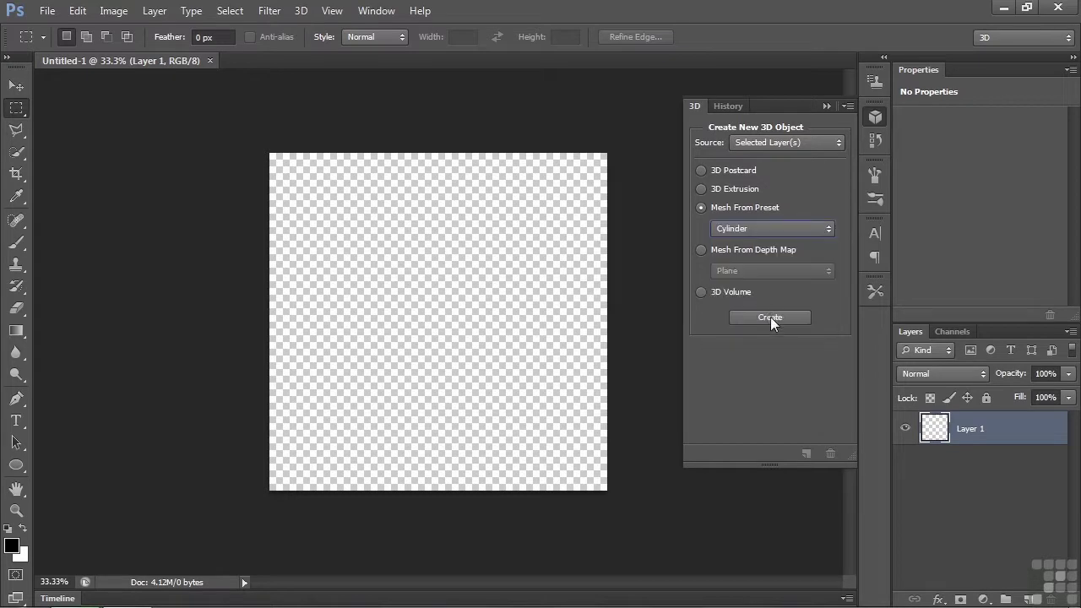
click(771, 316)
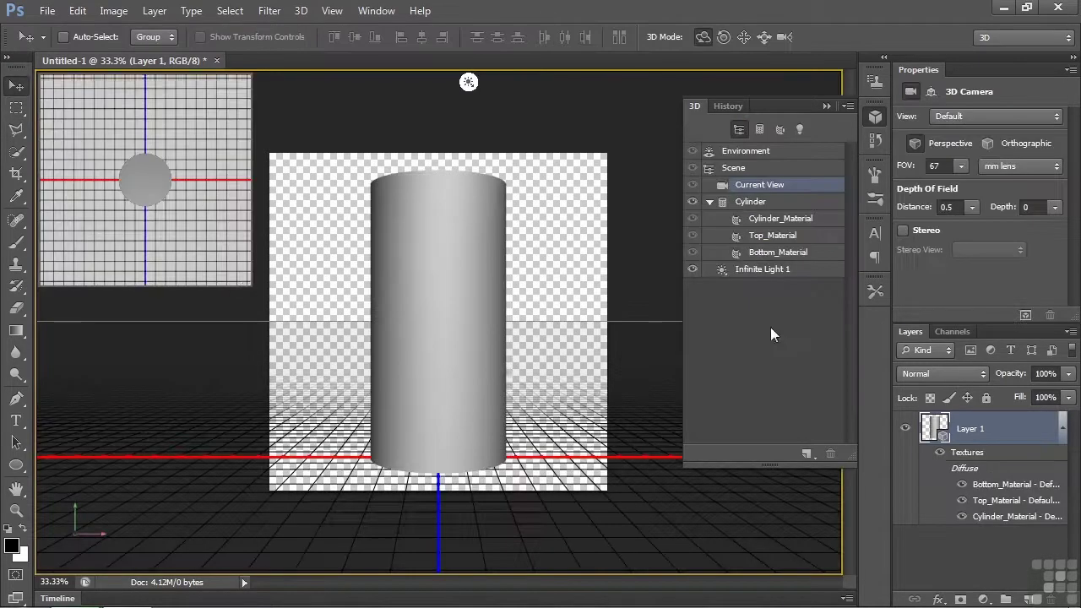
click(478, 357)
drag(534, 255, 535, 350)
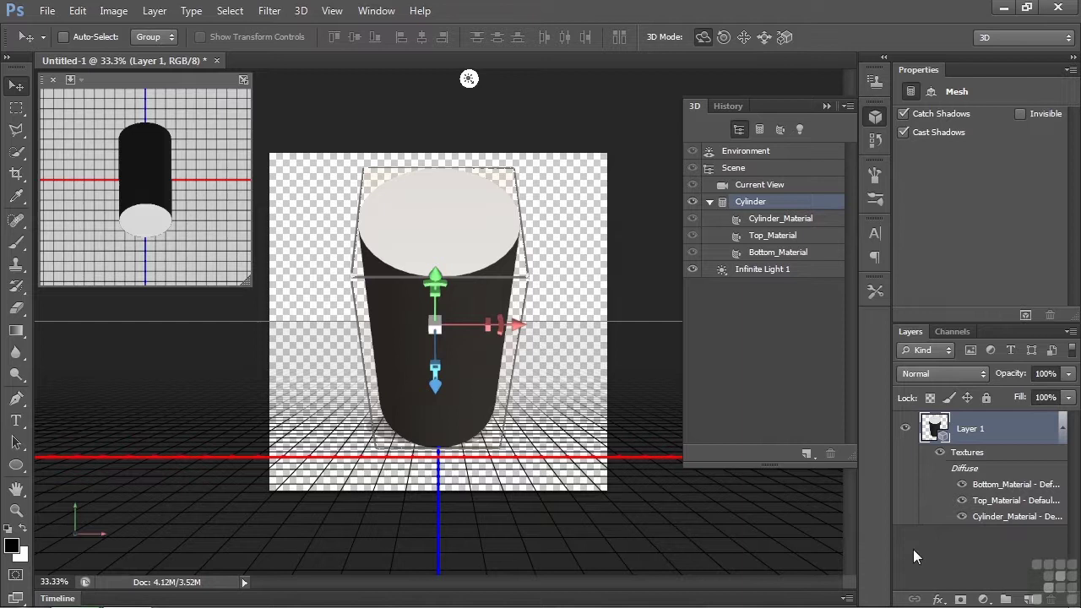
- Add Layer 2, hide Layer 1, and draw a circular ellipse path near the canvas centre
click(1027, 599)
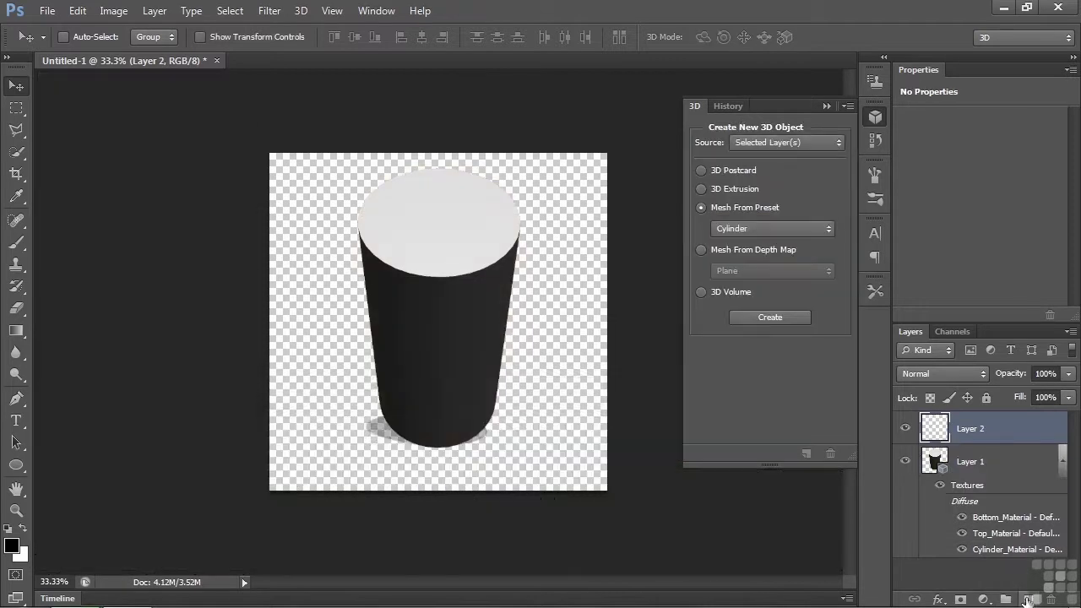
click(906, 462)
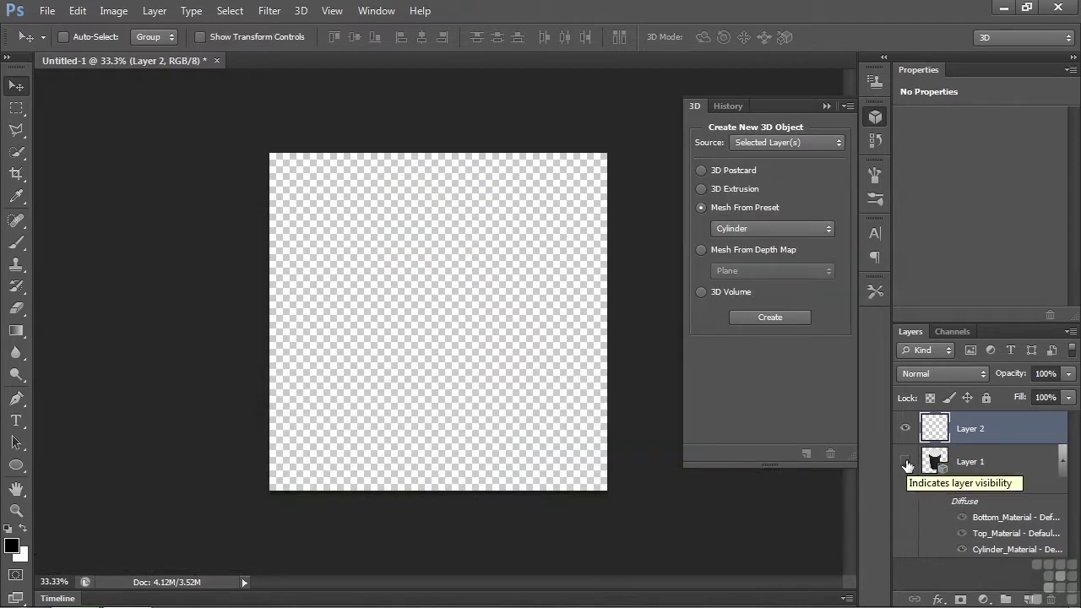
click(14, 470)
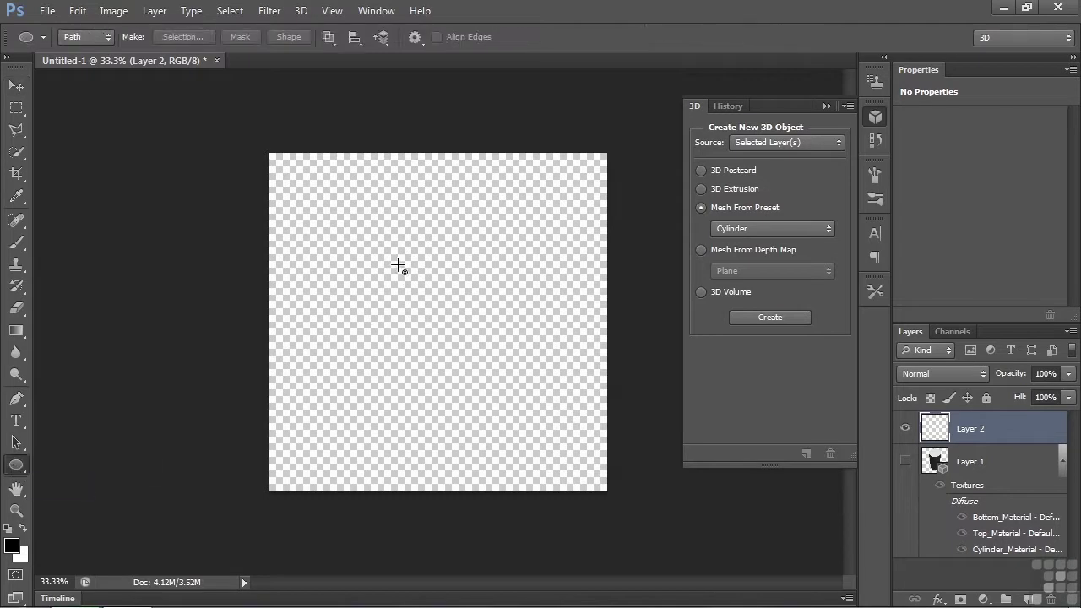
drag(351, 241, 545, 416)
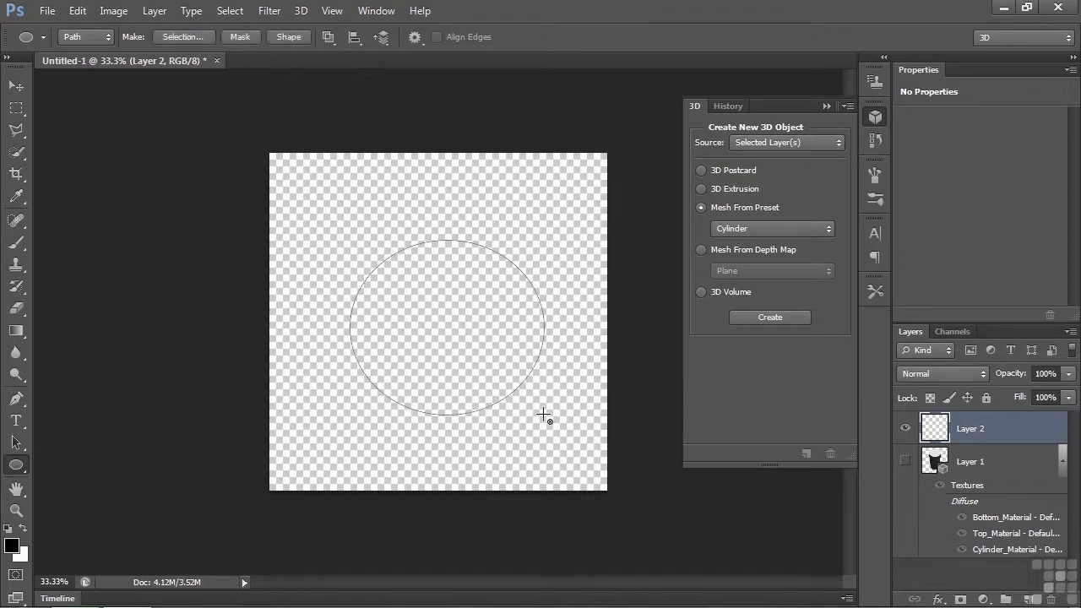
- Set the 3D source to Work Path and extrude the circle into a 3D object
click(841, 144)
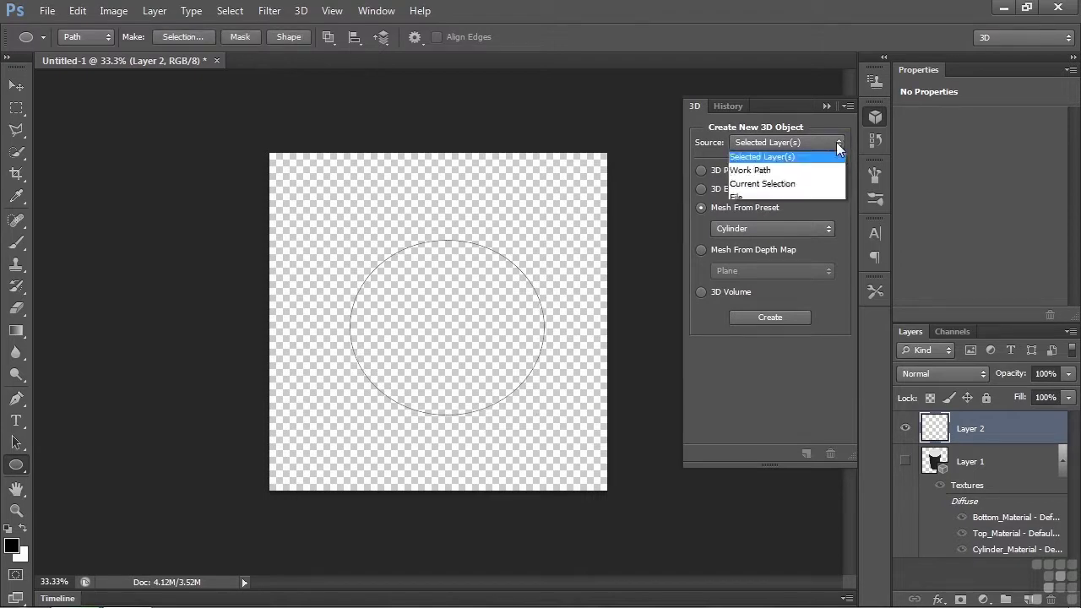
click(793, 170)
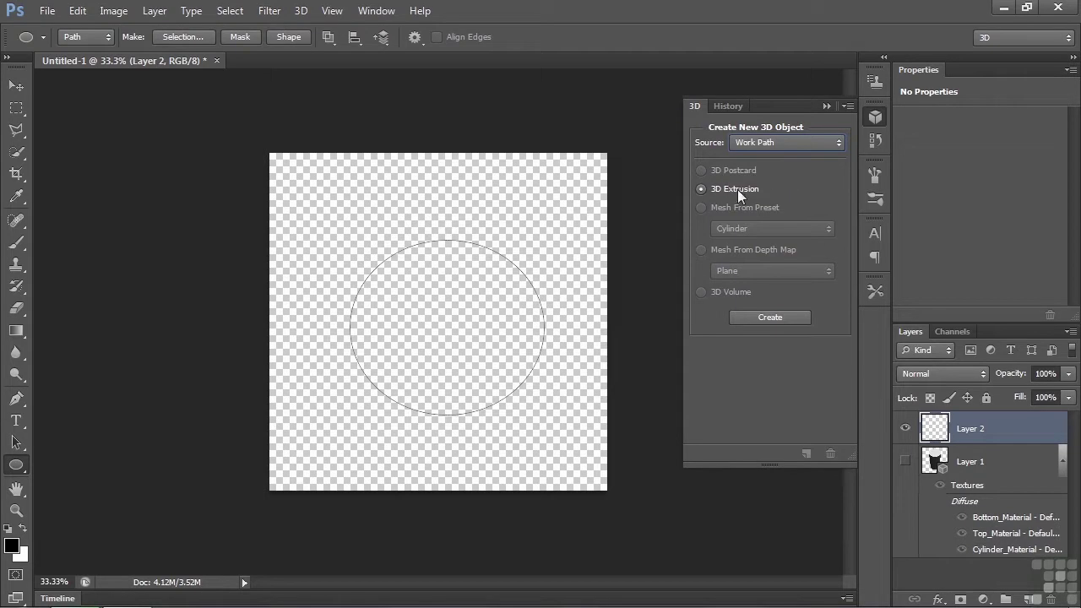
click(777, 317)
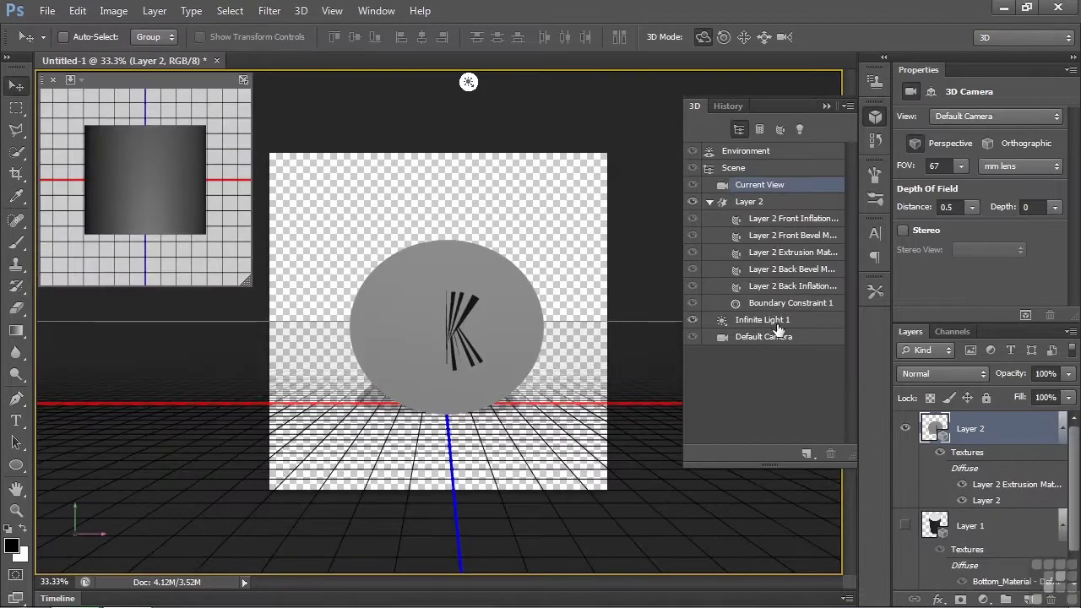
- Rotate the extruded mesh to show its side and make Layer 1's cylinder visible again
click(512, 335)
drag(570, 299, 567, 390)
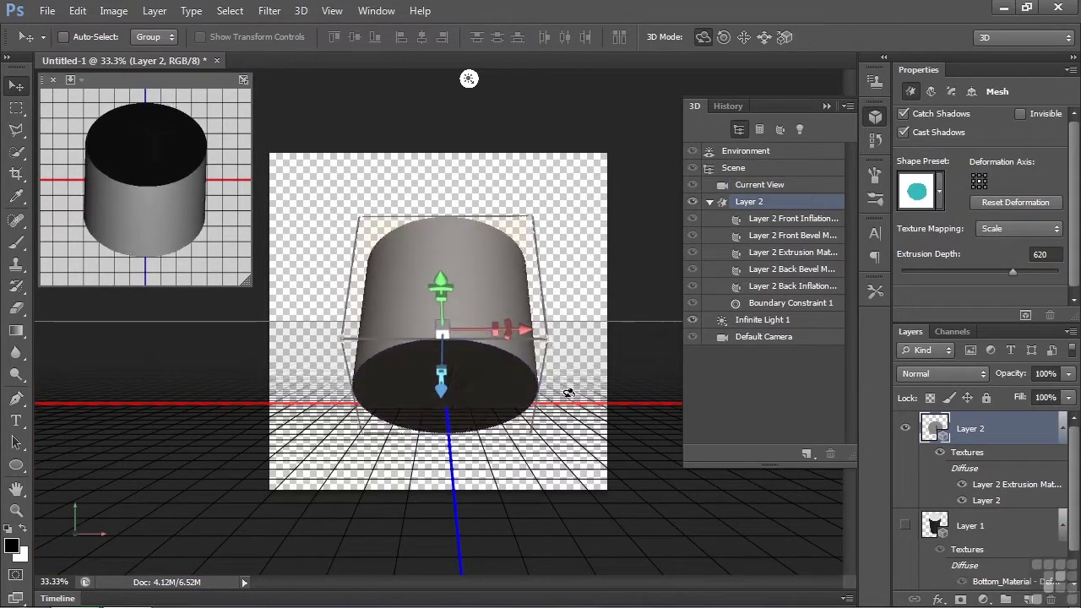
click(904, 525)
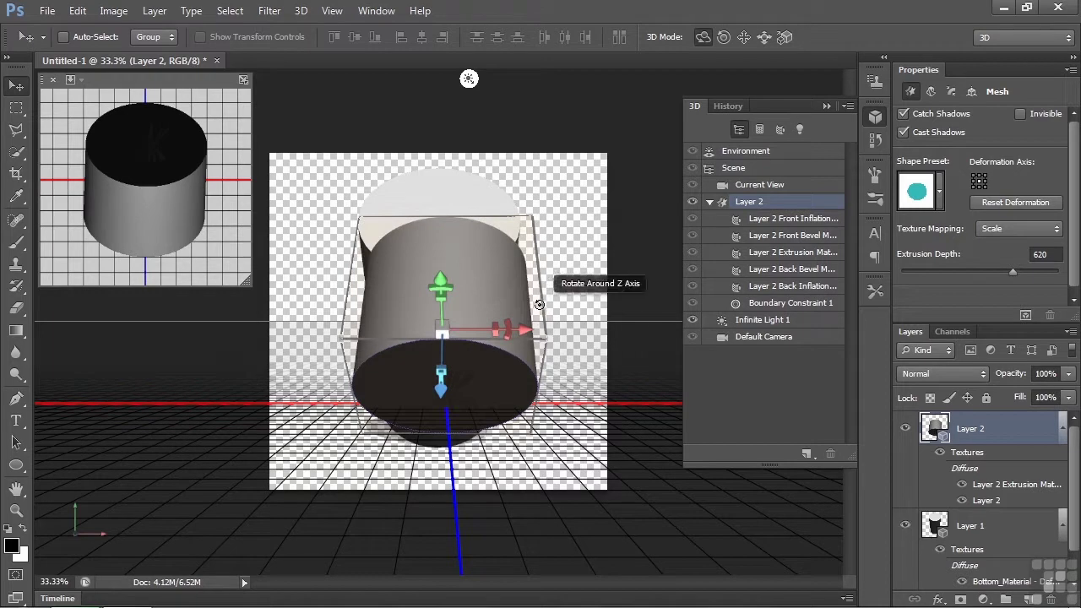
drag(542, 304, 571, 442)
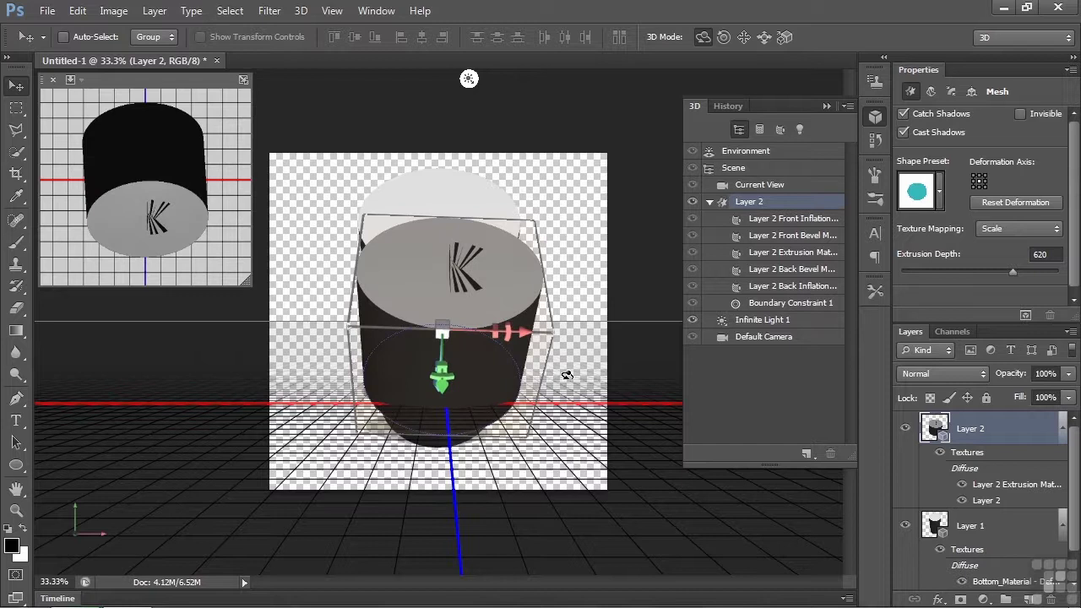
drag(567, 370, 566, 322)
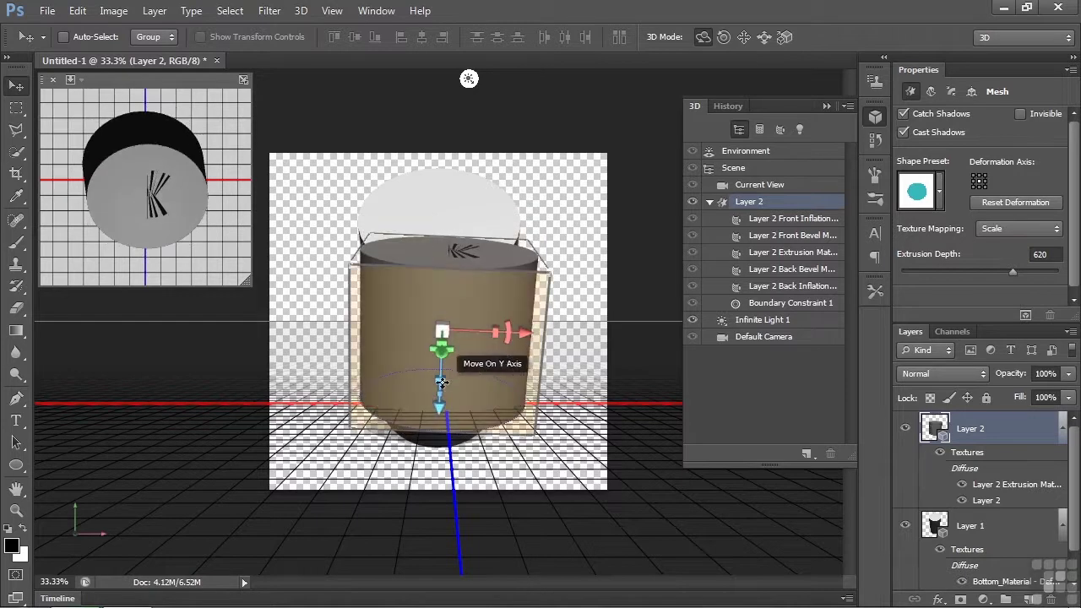
- Stretch the extrusion into a tall cylinder, 620 deep, and render the 3D scene
drag(440, 377, 442, 472)
drag(555, 336, 572, 364)
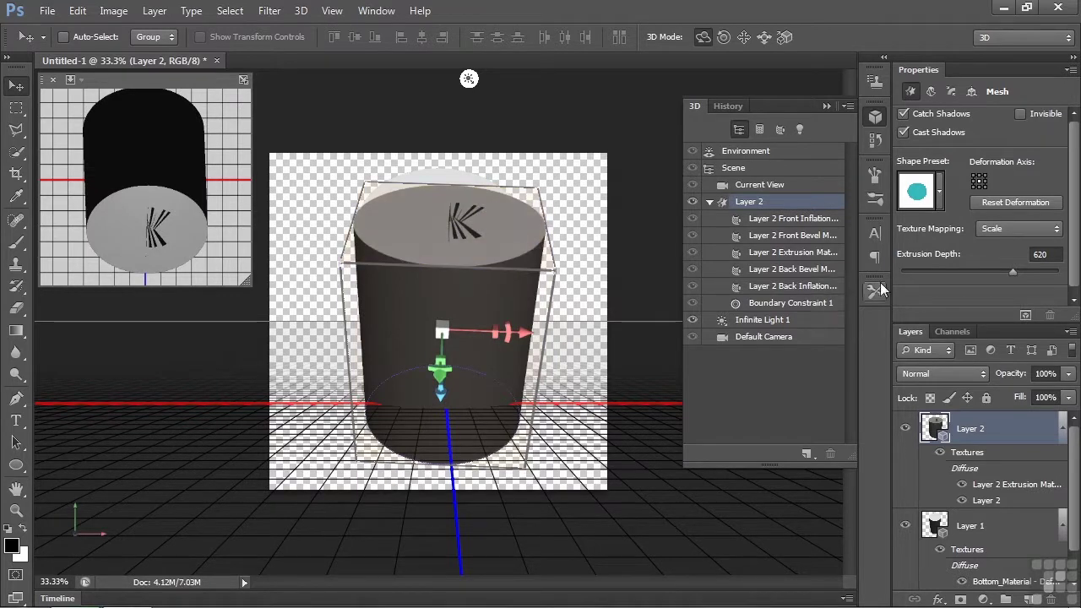
click(1026, 316)
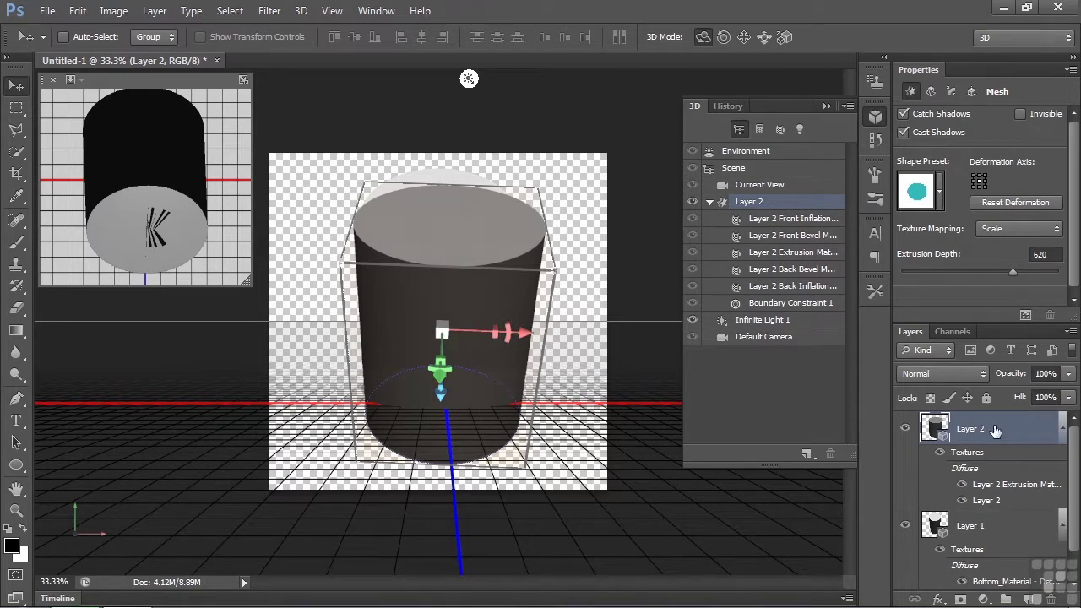
- Select Layer 1 and check its mesh Coordinates before returning to the shadow settings
click(992, 528)
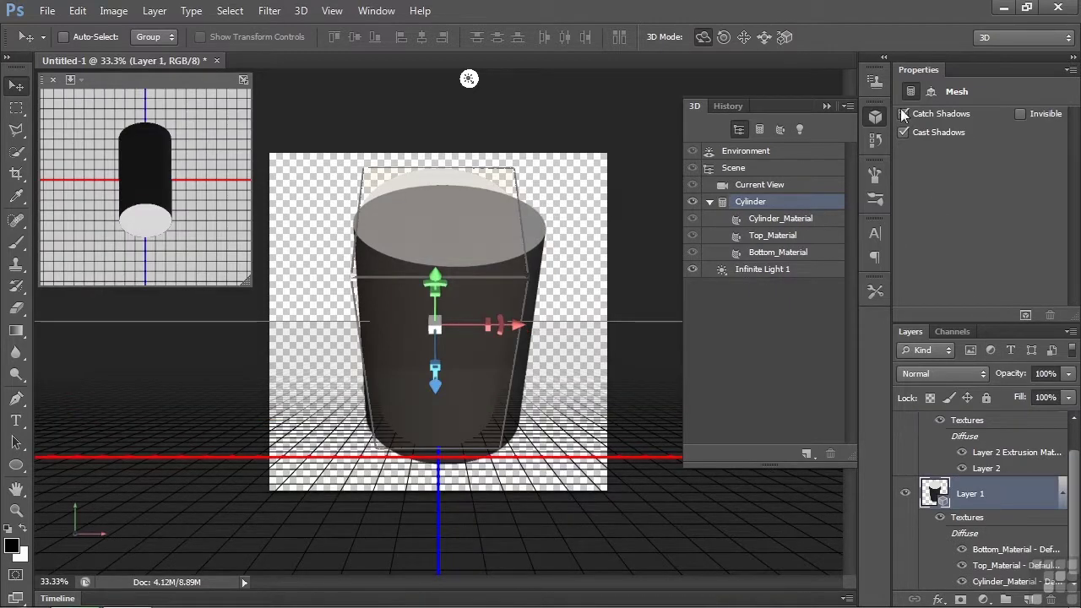
click(932, 90)
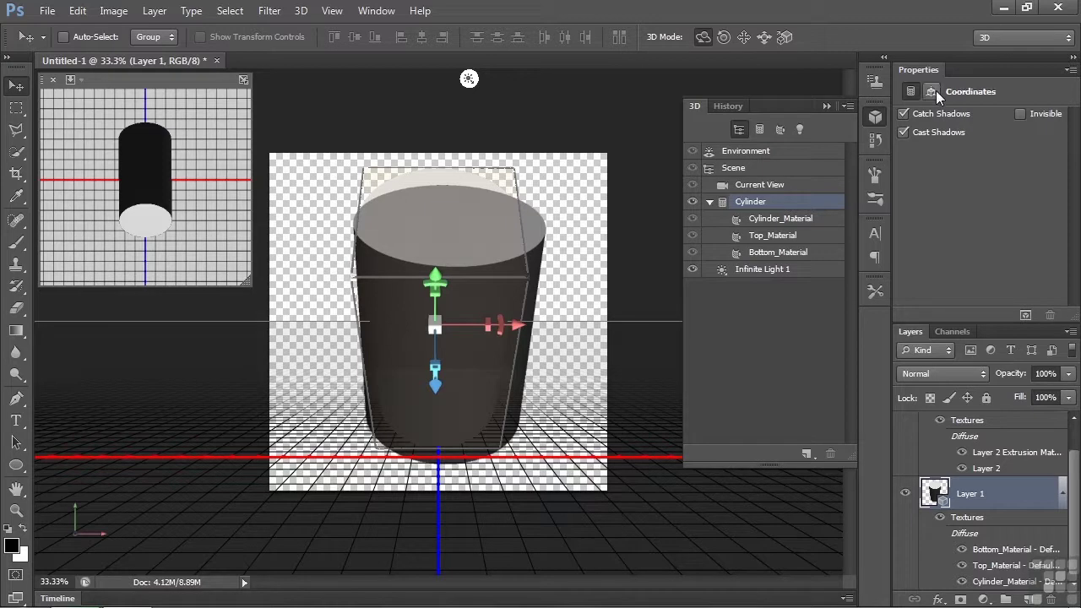
click(911, 91)
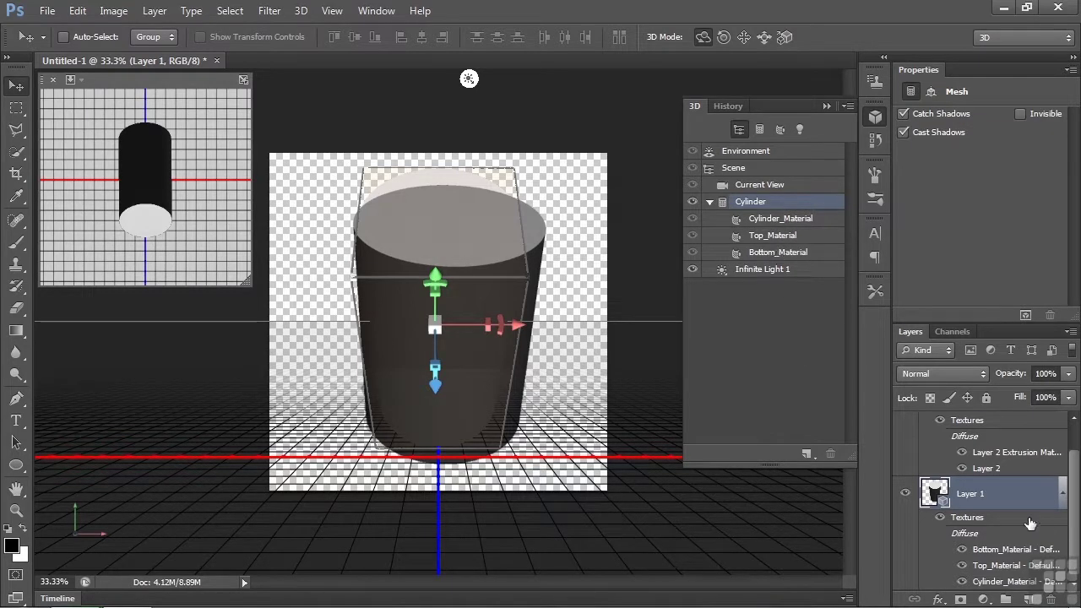
scroll(1073, 540, up, 1)
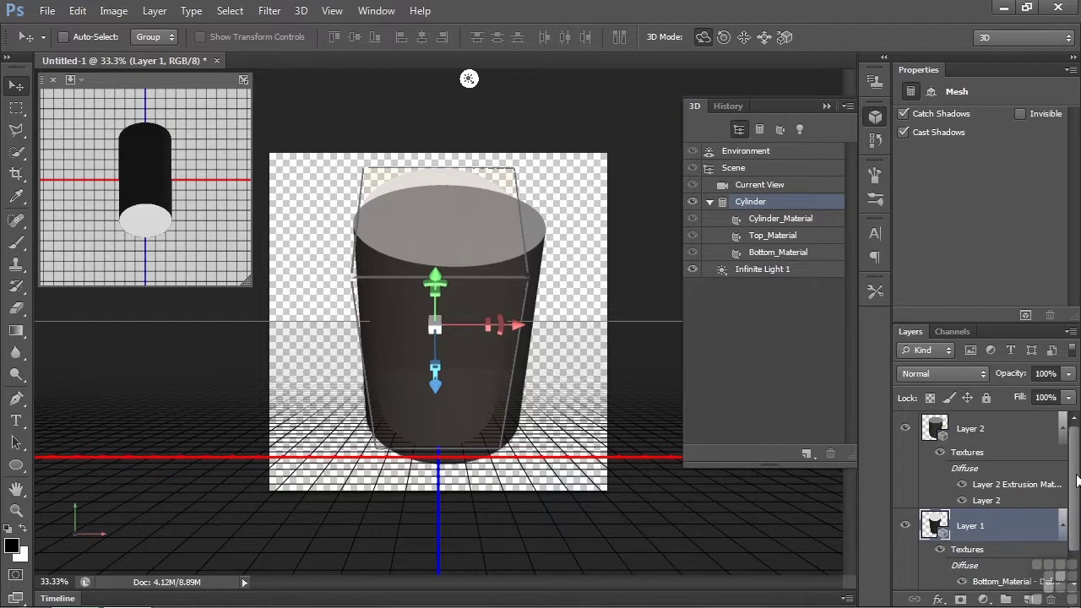
- Select Layer 2's extruded cylinder and show its Deform settings in Properties
click(969, 429)
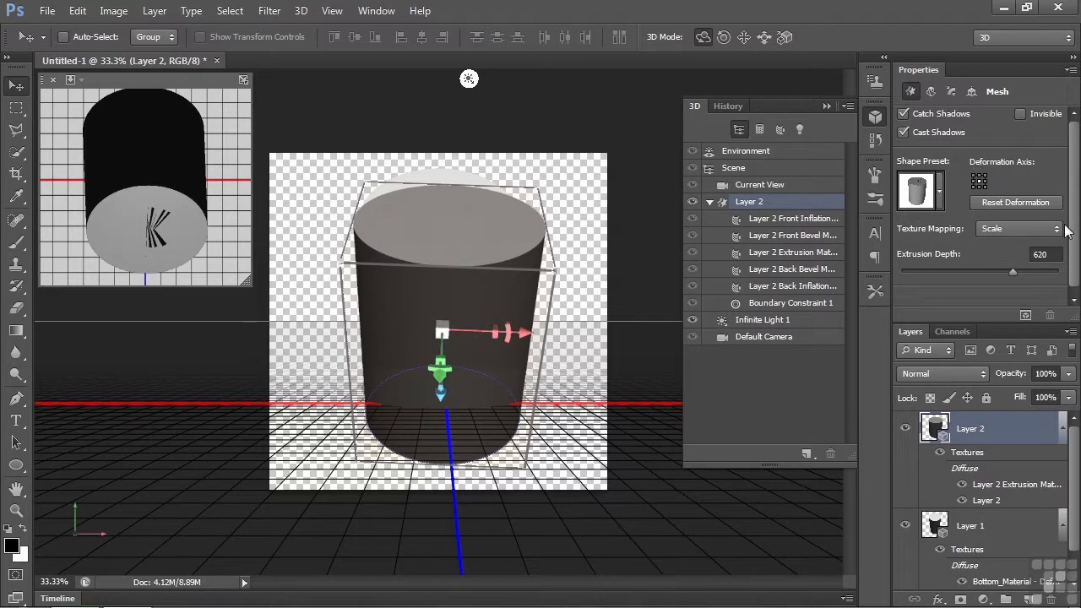
scroll(1076, 263, down, 1)
scroll(1076, 262, up, 1)
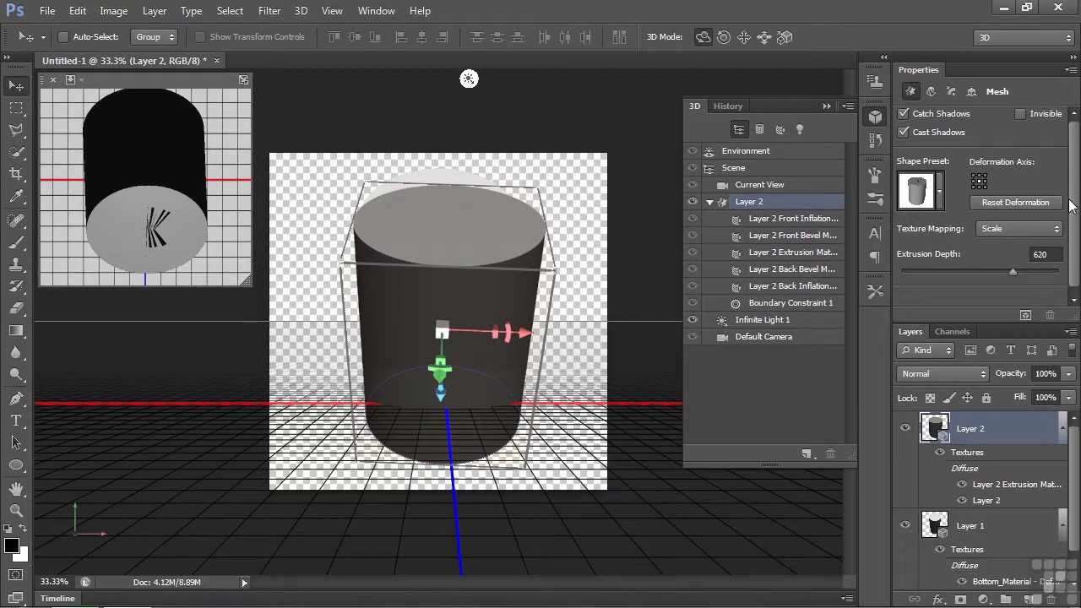
click(951, 91)
- Select Layer 1, hide Layer 2, and tilt the plain cylinder so its top faces forward
click(972, 528)
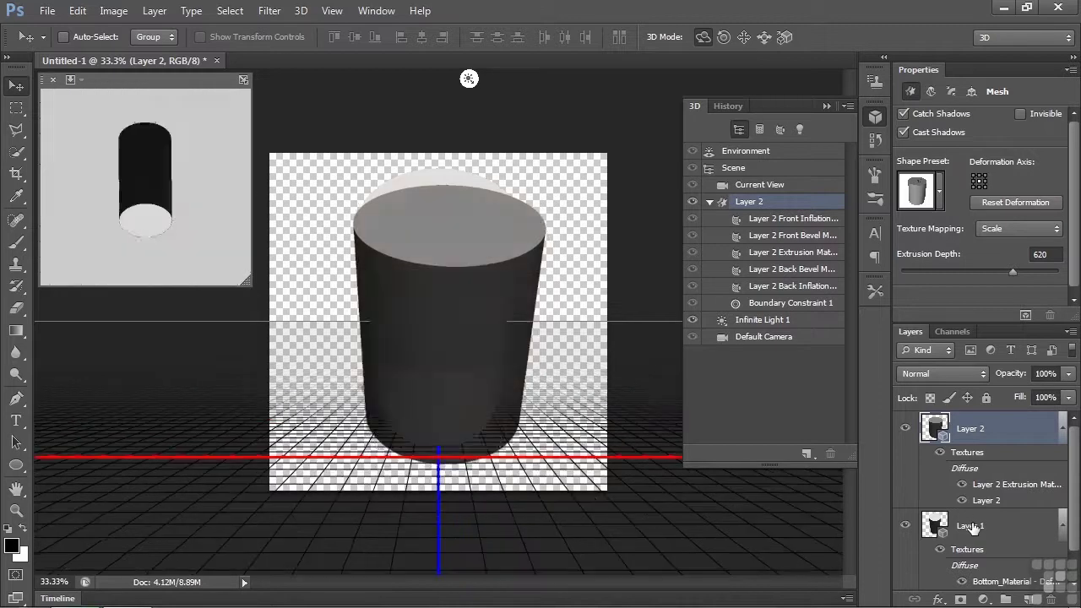
scroll(972, 525, down, 1)
scroll(1069, 504, up, 1)
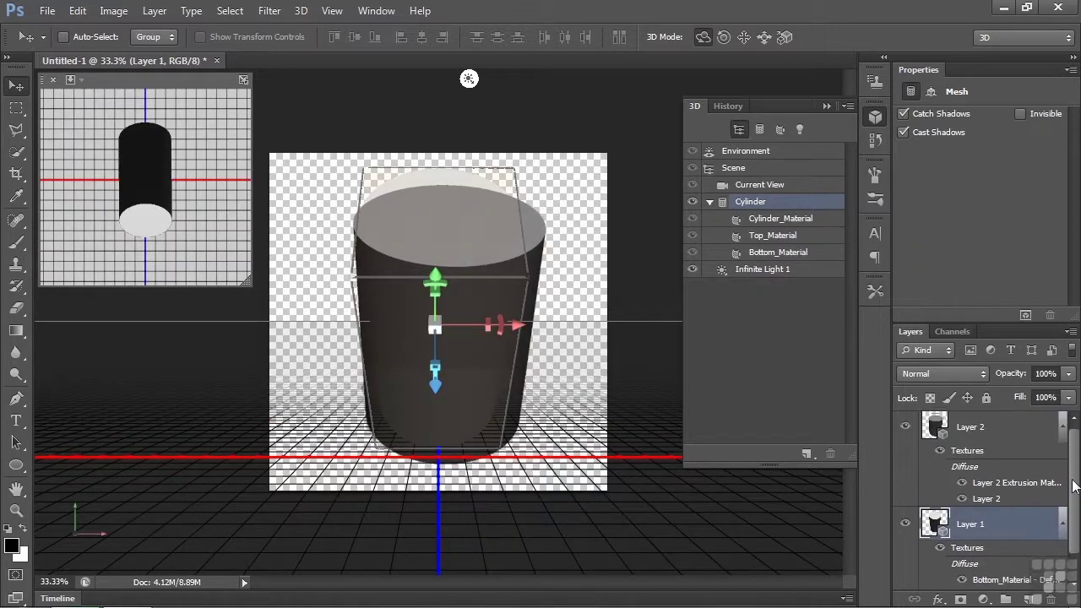
click(905, 429)
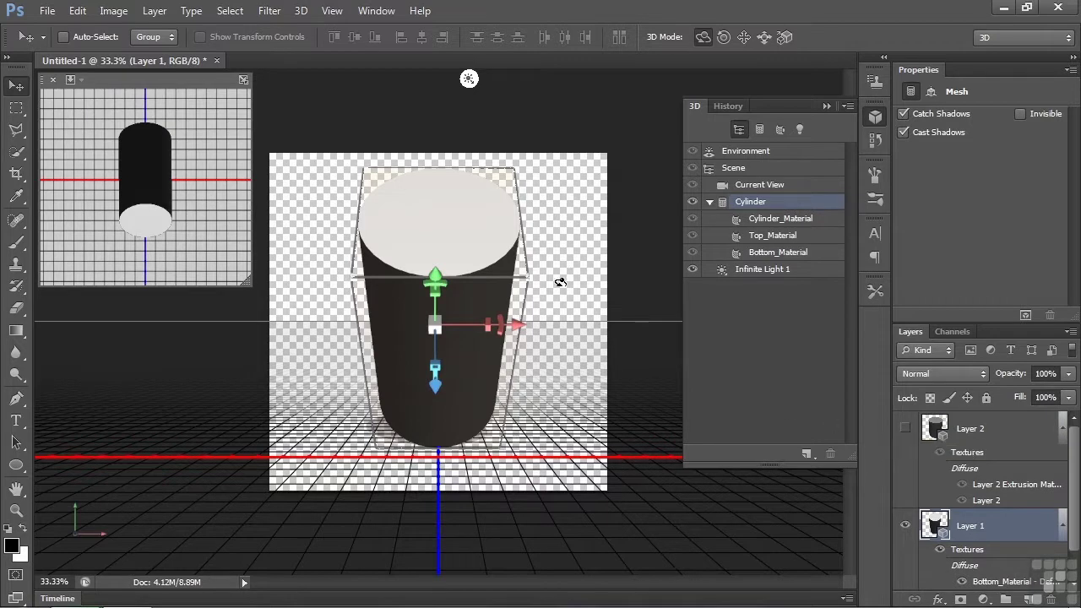
drag(560, 279, 560, 333)
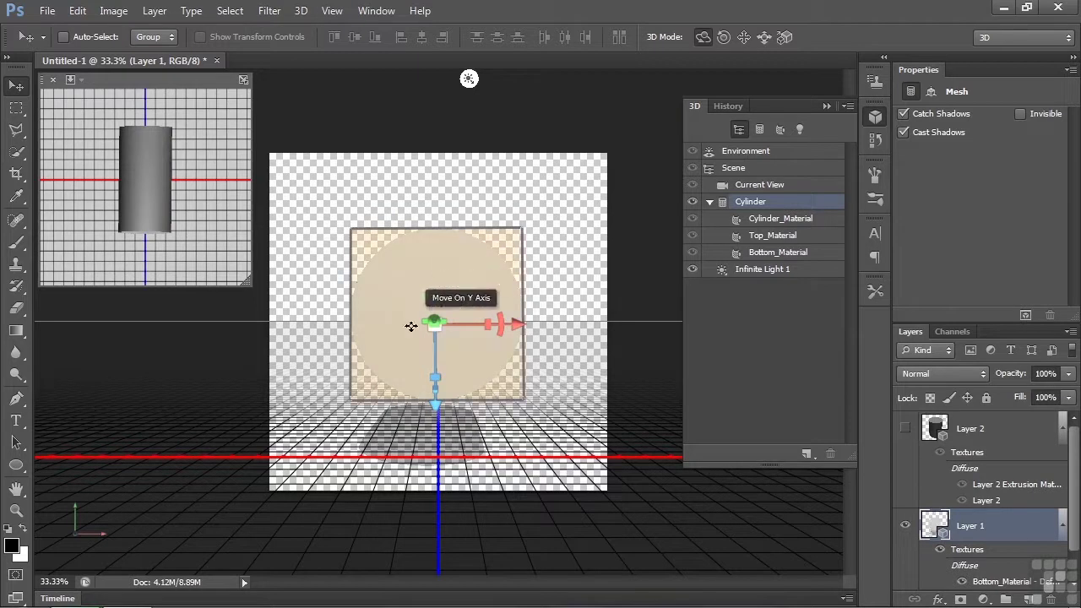
- Draw a rectangular marquee selection inside the cylinder's round face
click(16, 108)
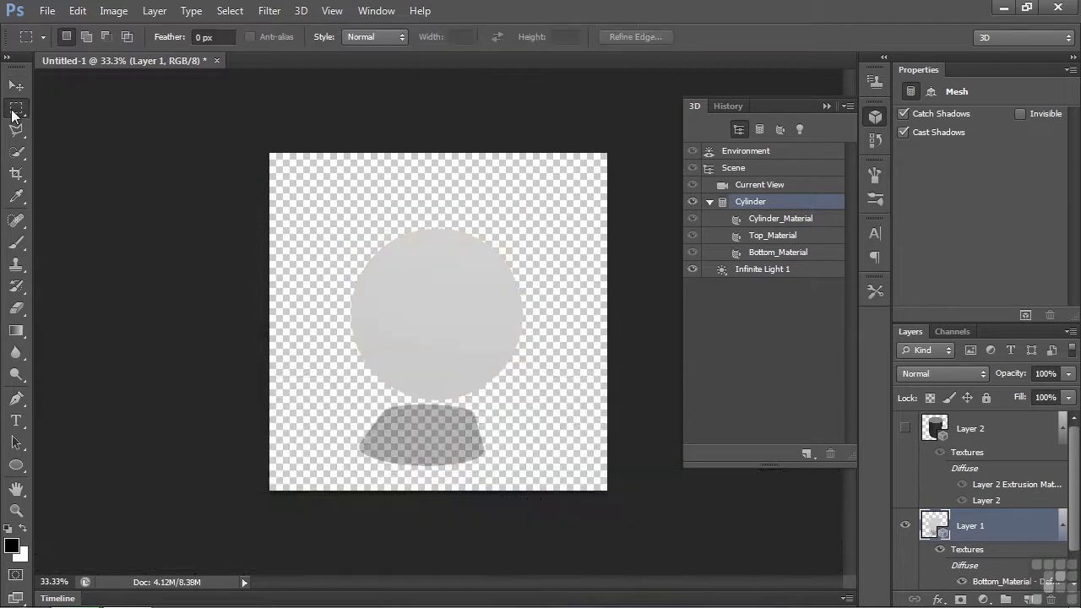
drag(391, 261, 488, 364)
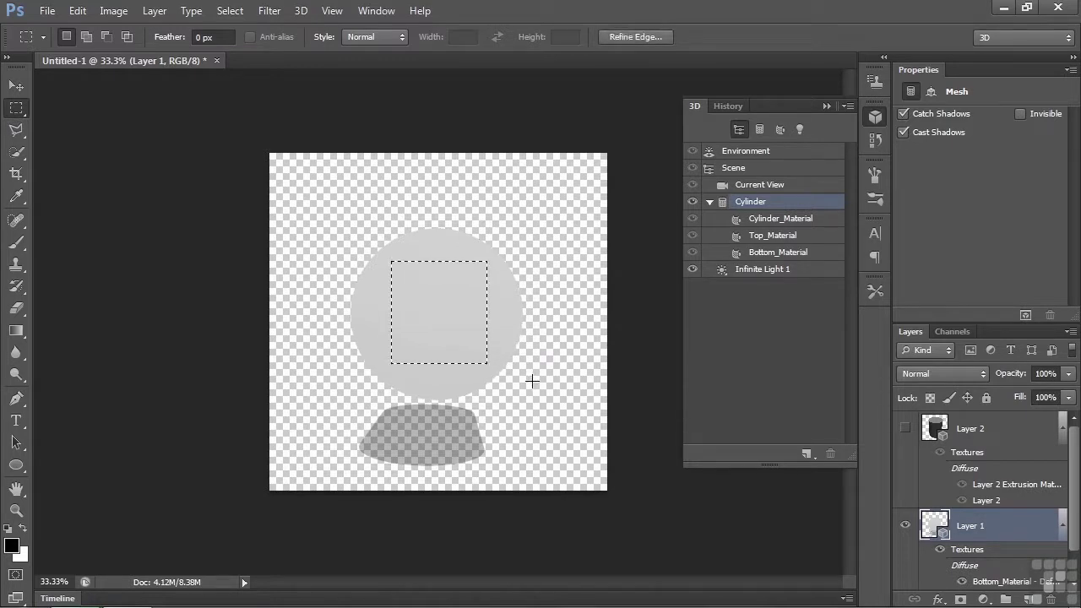
click(300, 11)
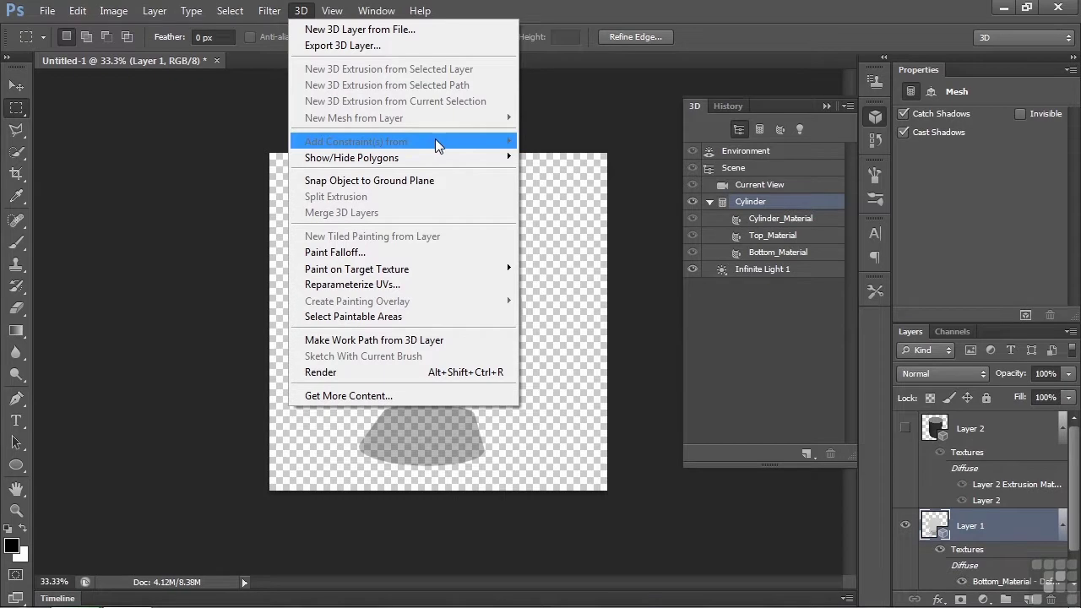
click(540, 8)
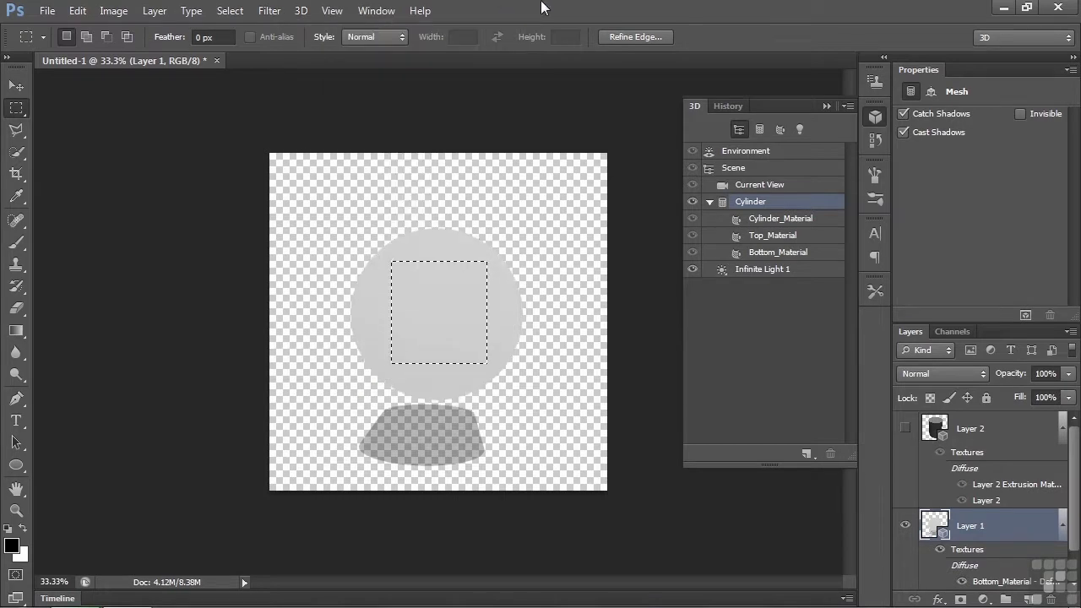
- Show and select Layer 2, hide Layer 1, and tilt the extrusion toward the viewer
click(998, 426)
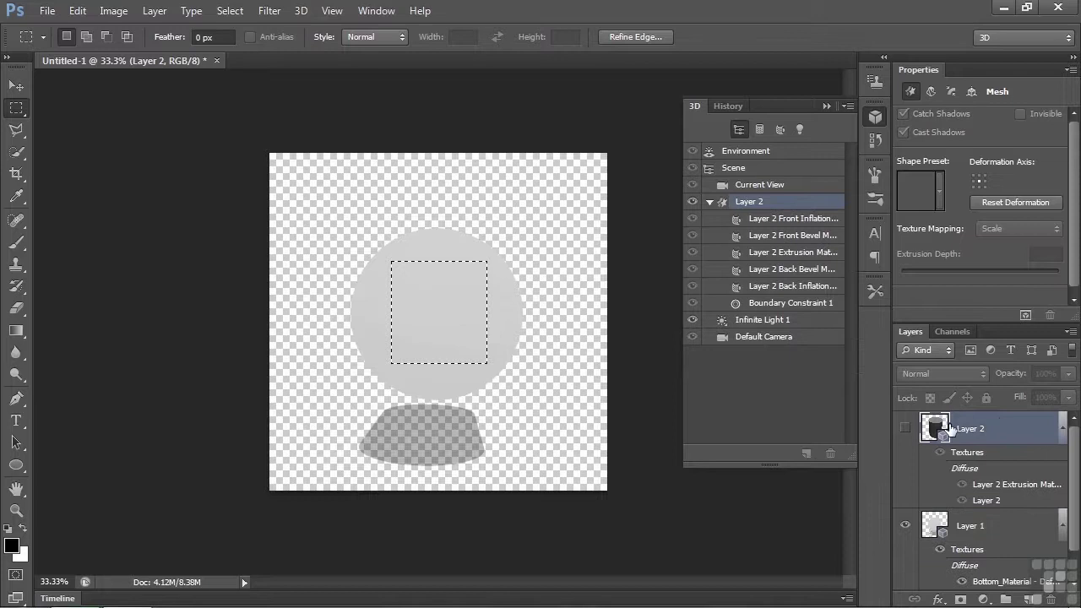
click(905, 429)
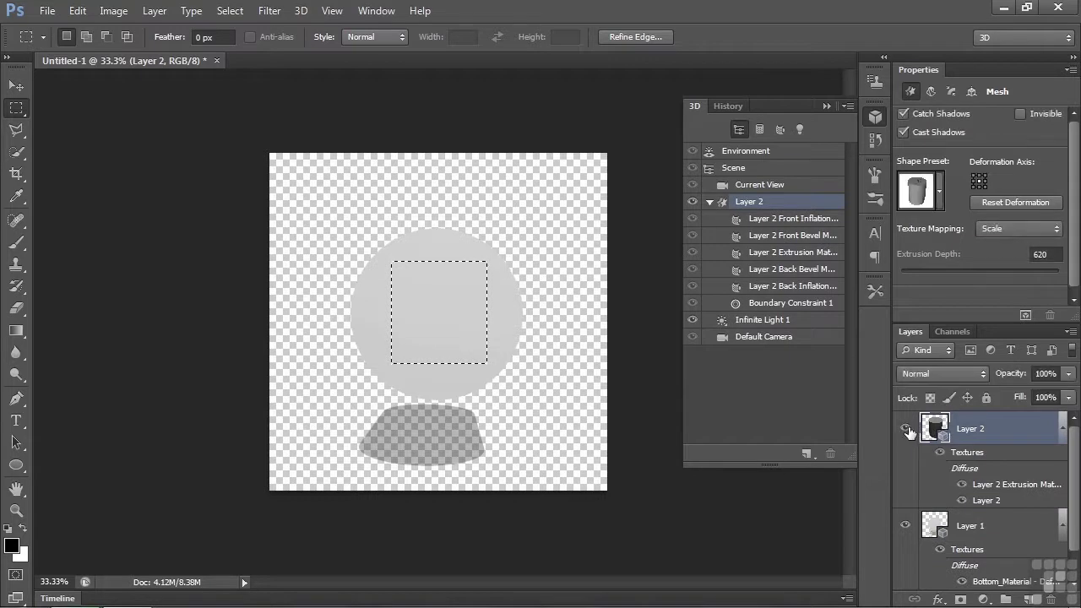
click(905, 529)
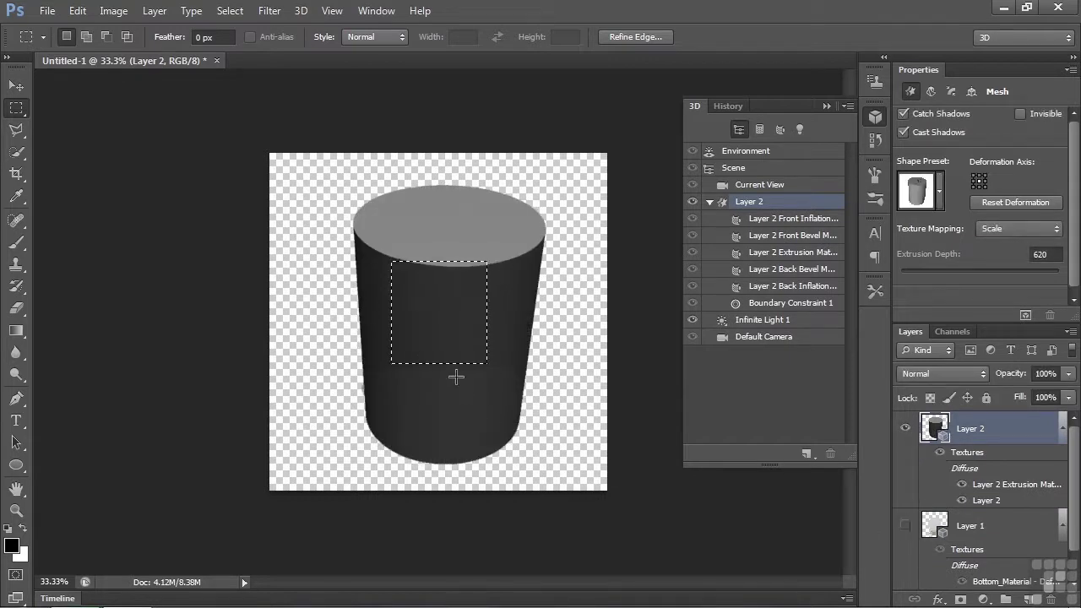
click(16, 86)
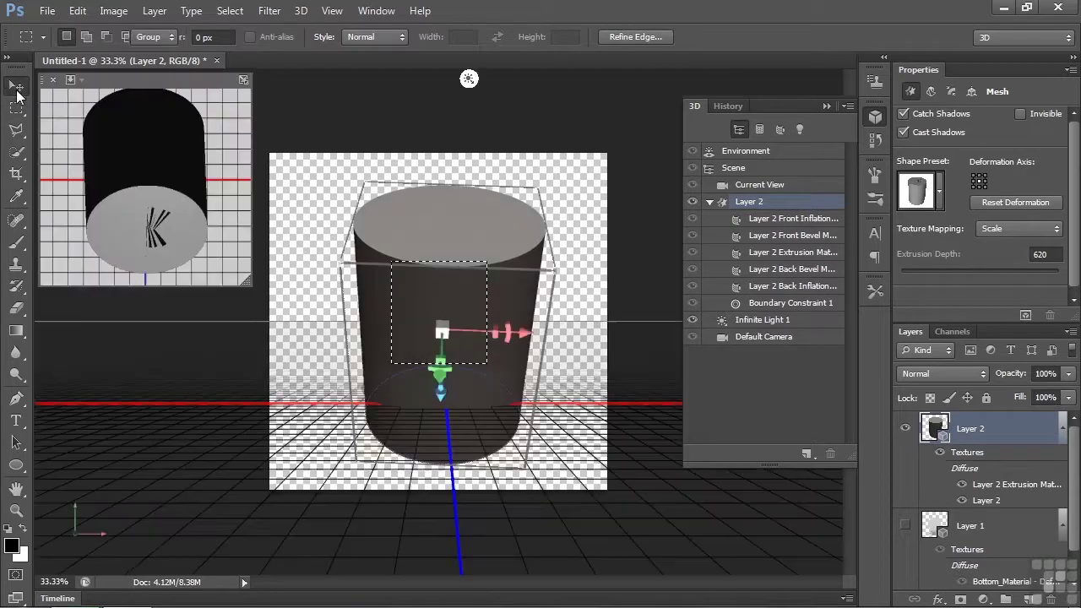
drag(571, 267, 545, 333)
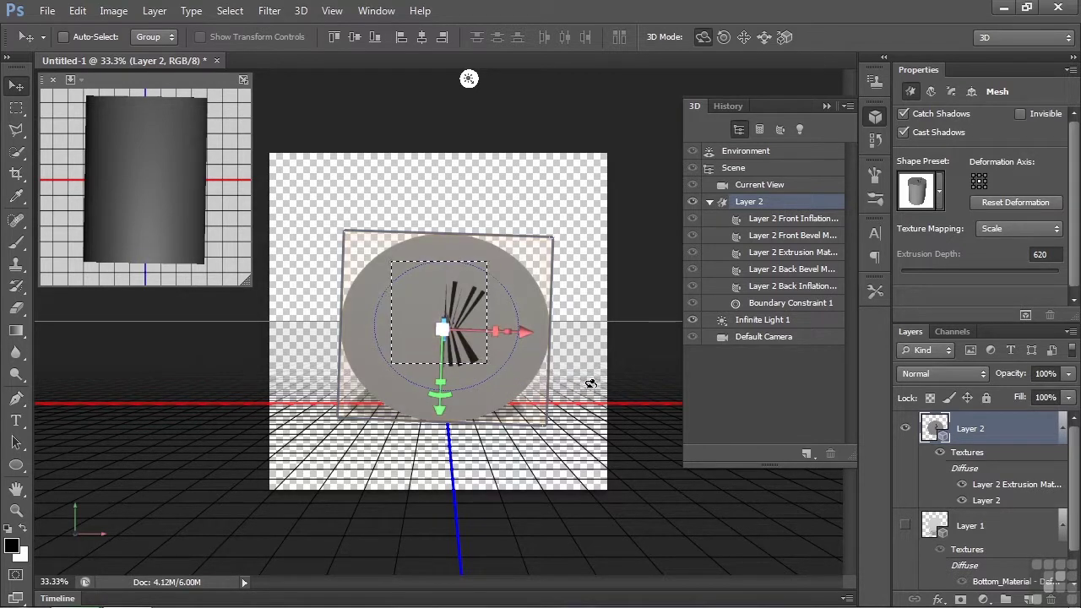
- Turn the extrusion end-on and add a constraint from the current rectangular selection via the 3D menu
mouse_move(586, 380)
mouse_down()
mouse_move(593, 202)
mouse_move(588, 381)
mouse_up()
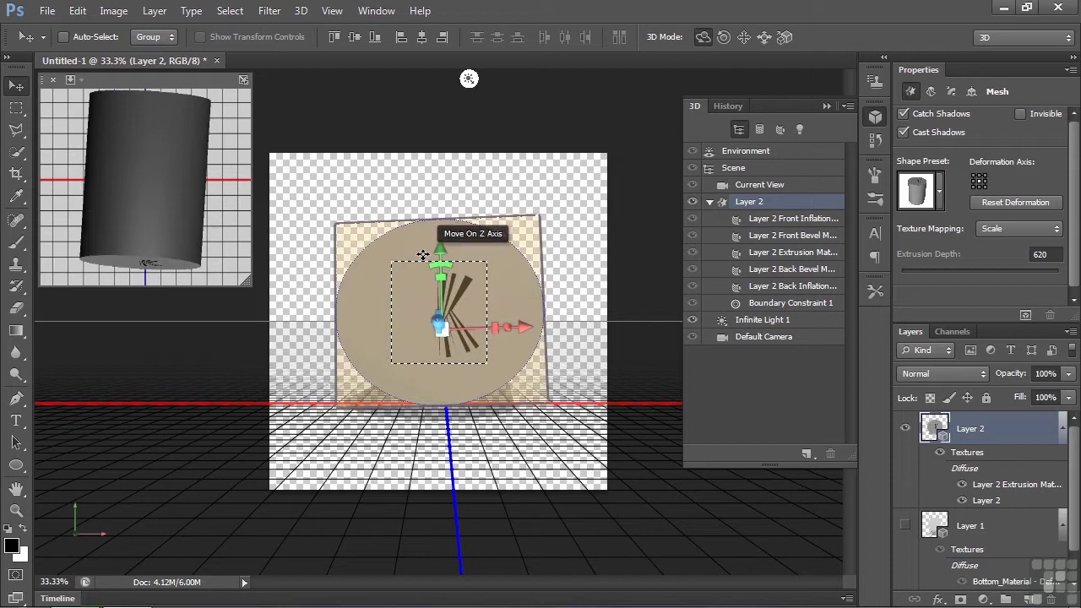
click(301, 11)
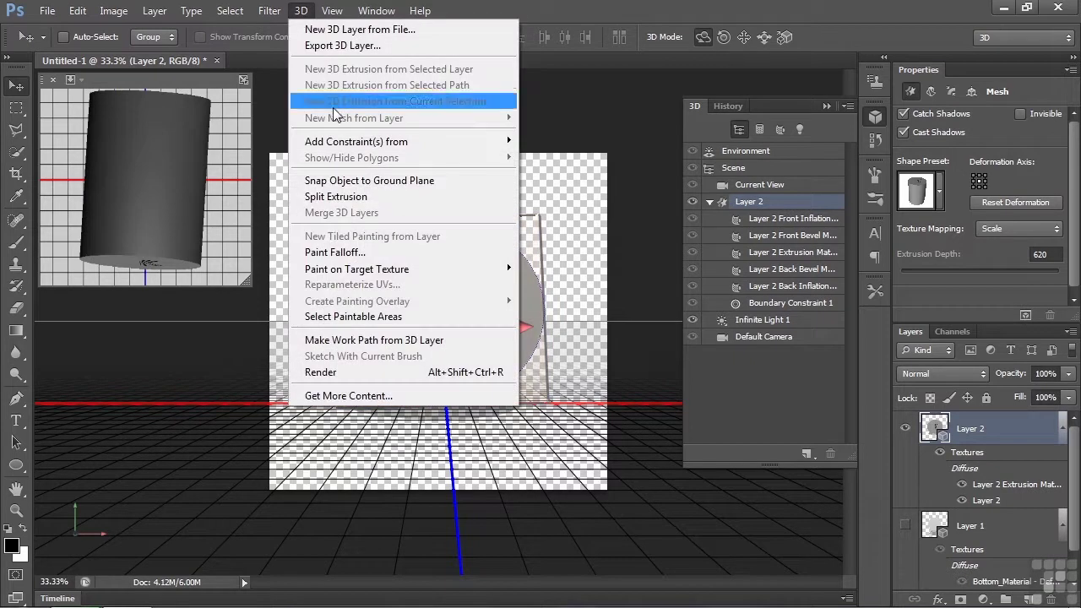
mouse_move(409, 145)
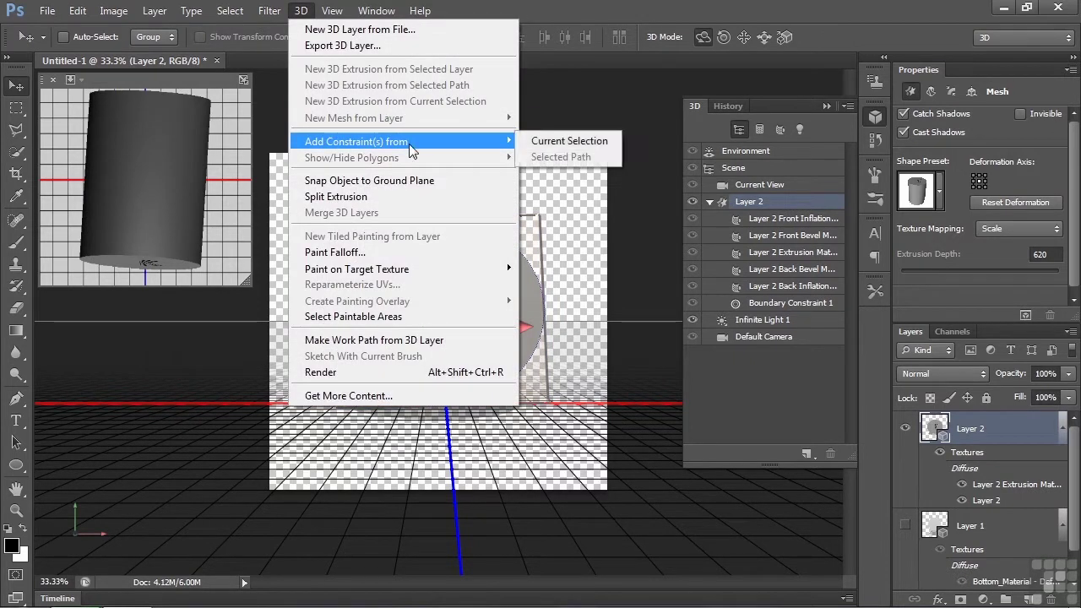
click(569, 140)
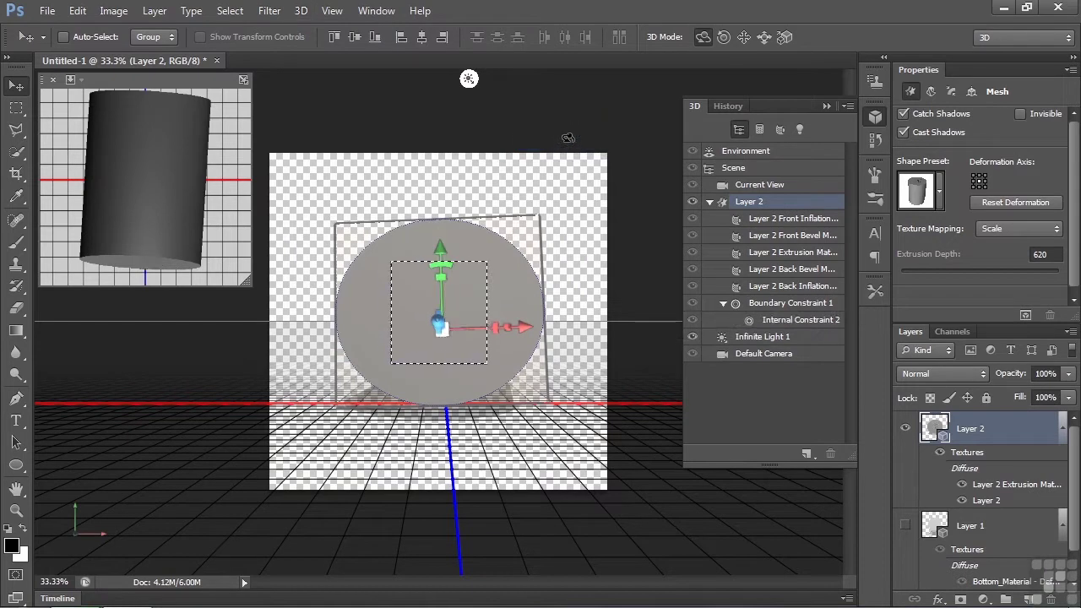
- Set Internal Constraint 2's type to Hole, then turn the mesh slightly to inspect the opening
click(780, 321)
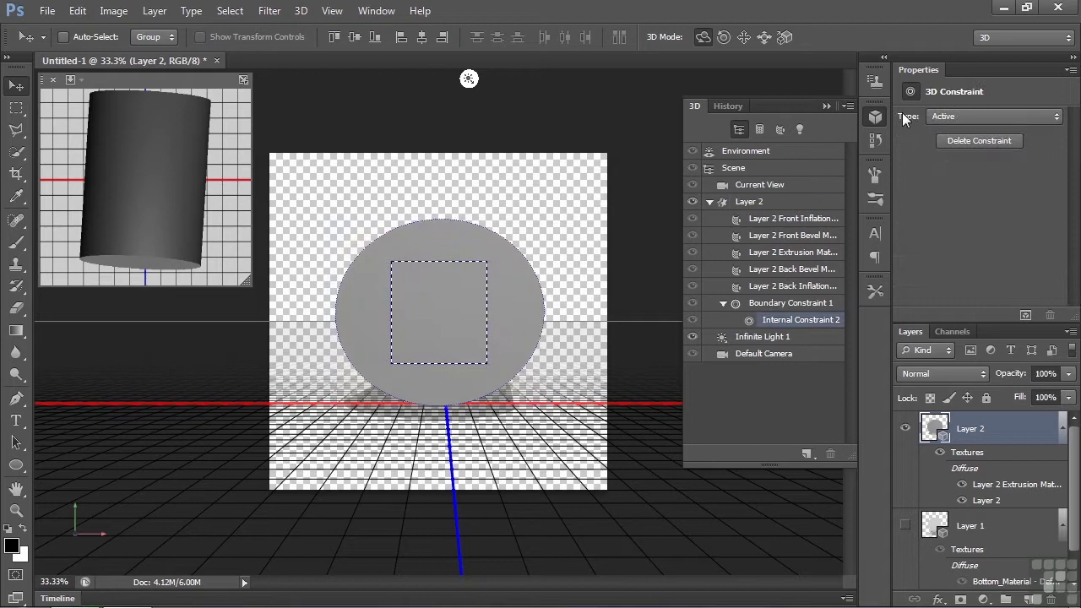
click(1050, 118)
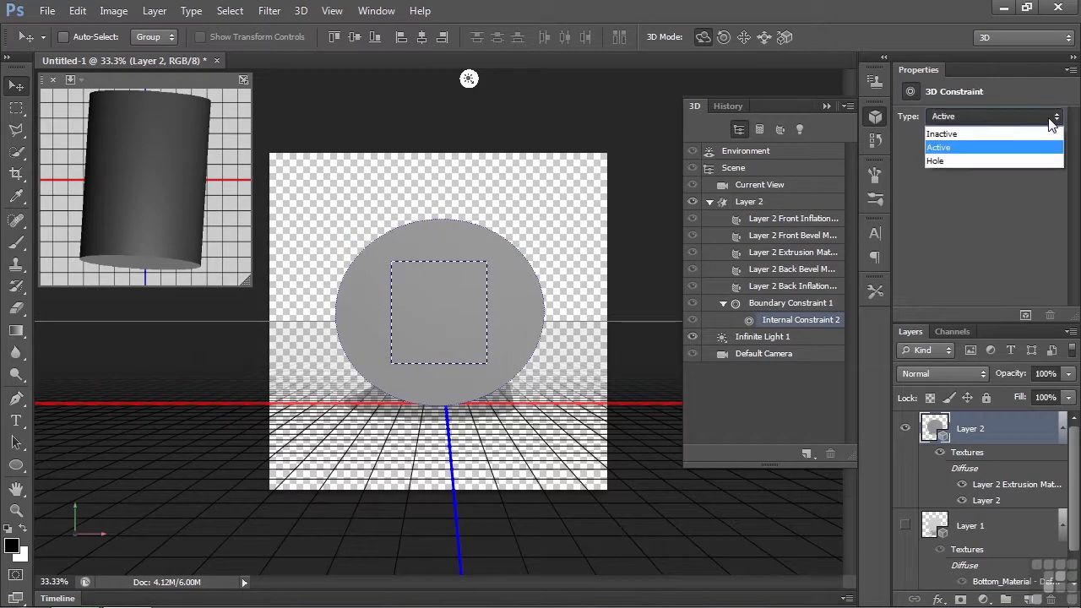
click(951, 161)
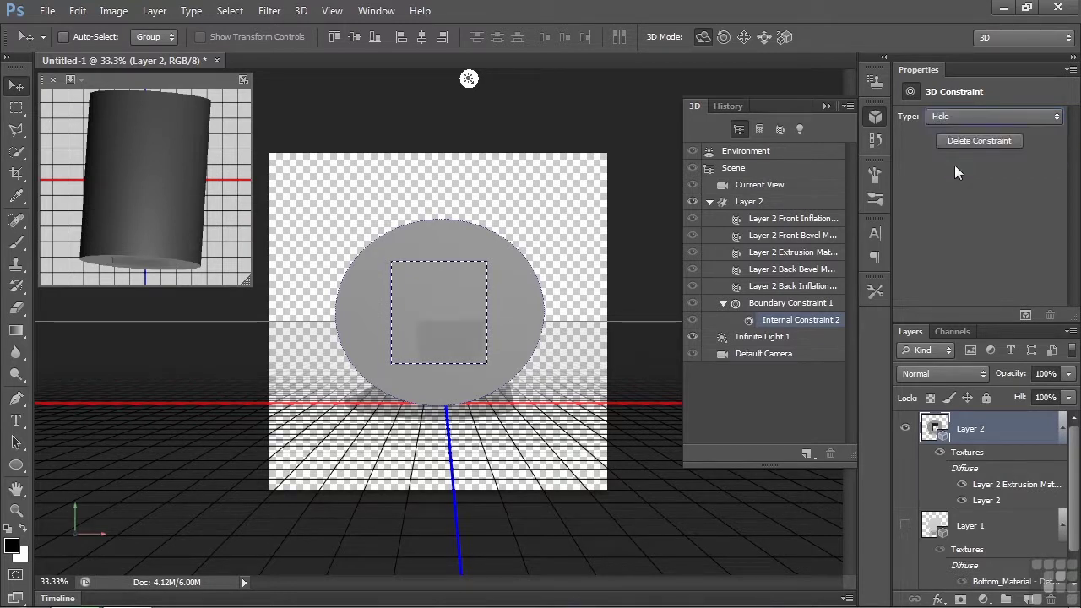
click(541, 298)
mouse_move(565, 274)
mouse_down()
mouse_move(563, 297)
mouse_move(599, 309)
mouse_move(603, 285)
mouse_move(571, 283)
mouse_up()
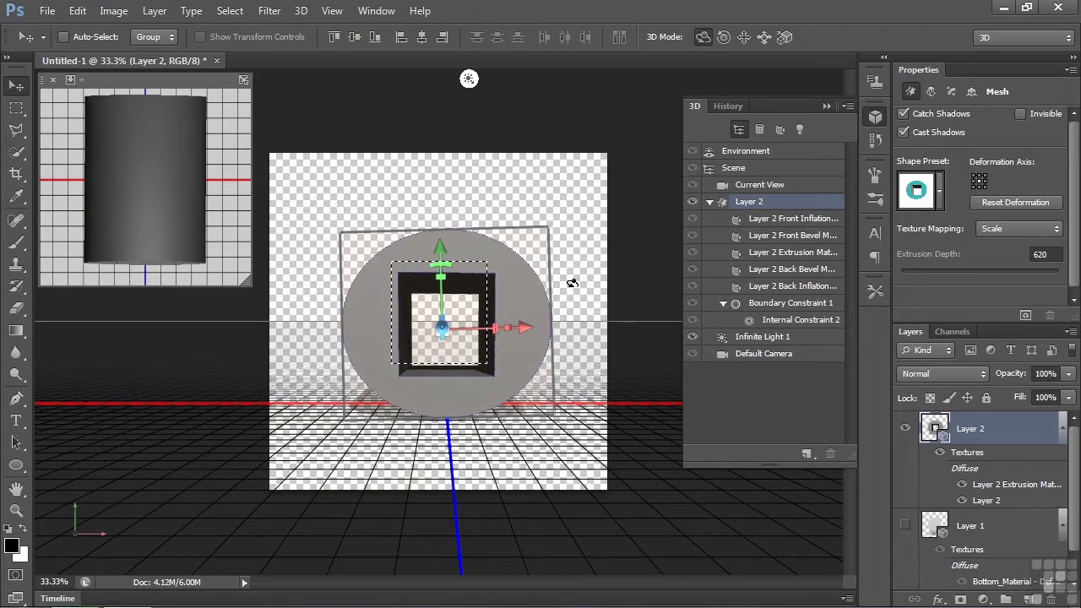
- Set Internal Constraint 2's type back to Active
click(783, 321)
click(1057, 118)
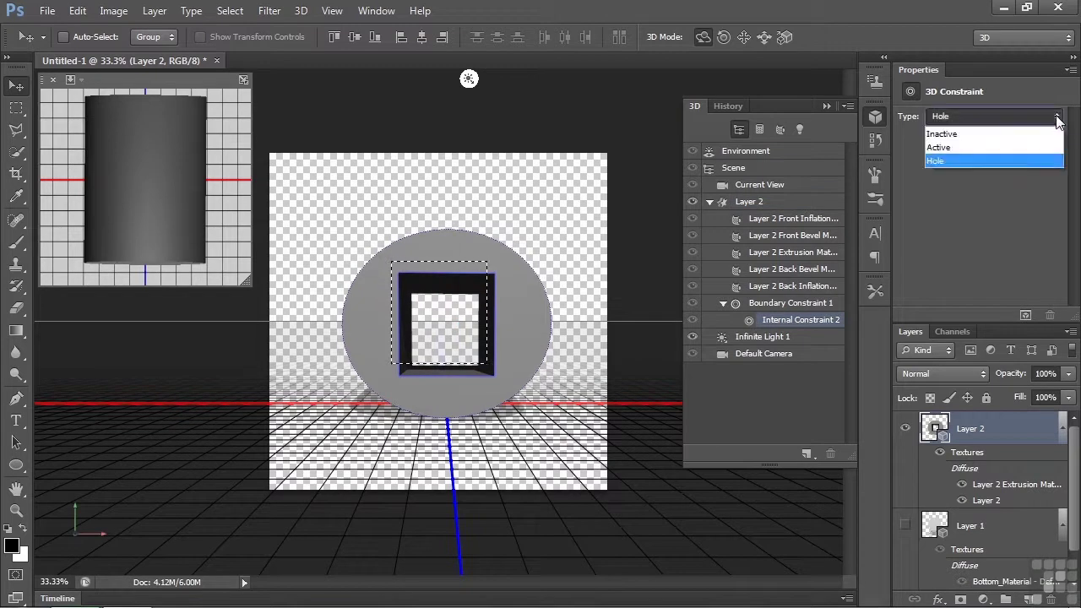
click(985, 145)
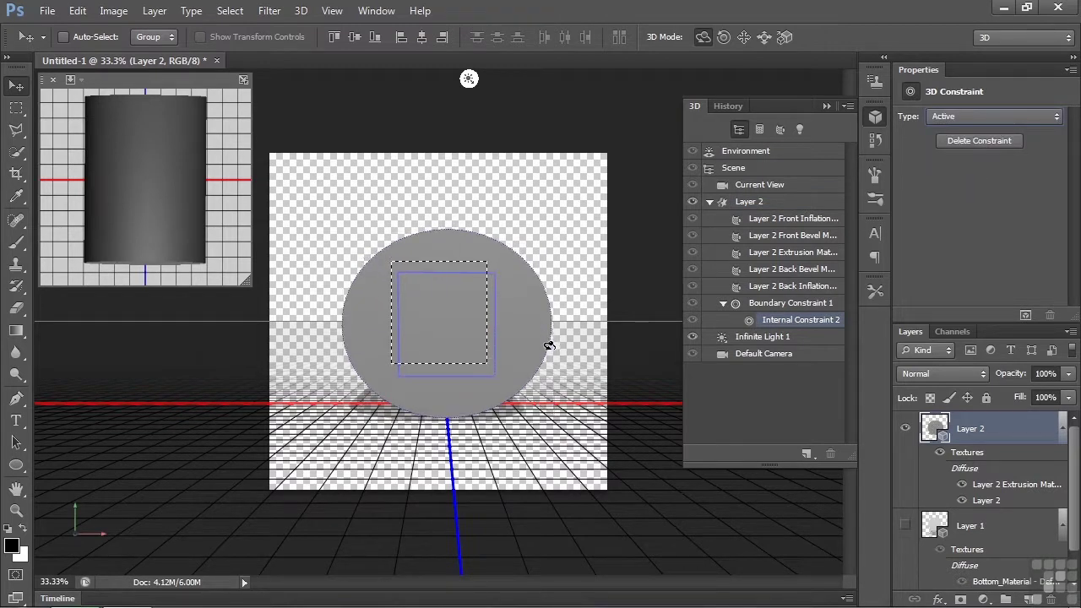
- Apply the bottom-middle Shape Preset to the Layer 2 mesh for an inflated bevel
click(751, 203)
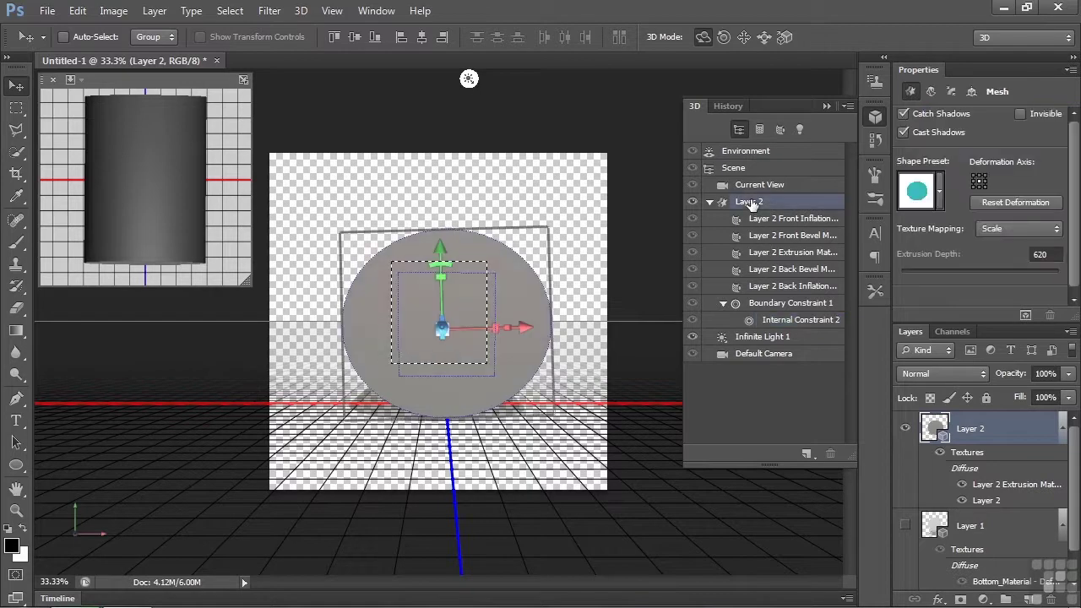
click(940, 196)
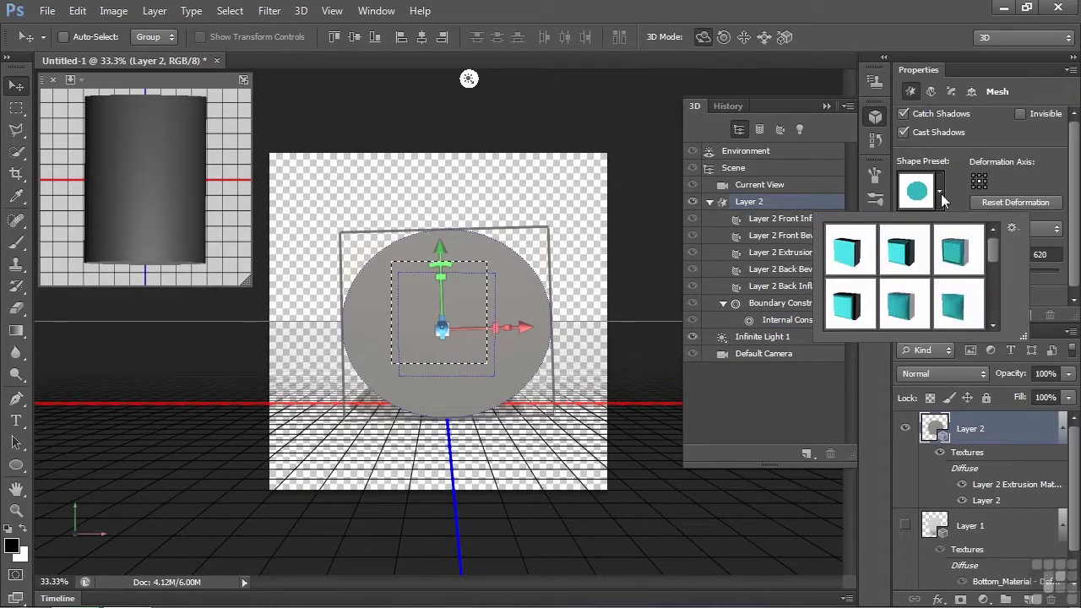
click(902, 304)
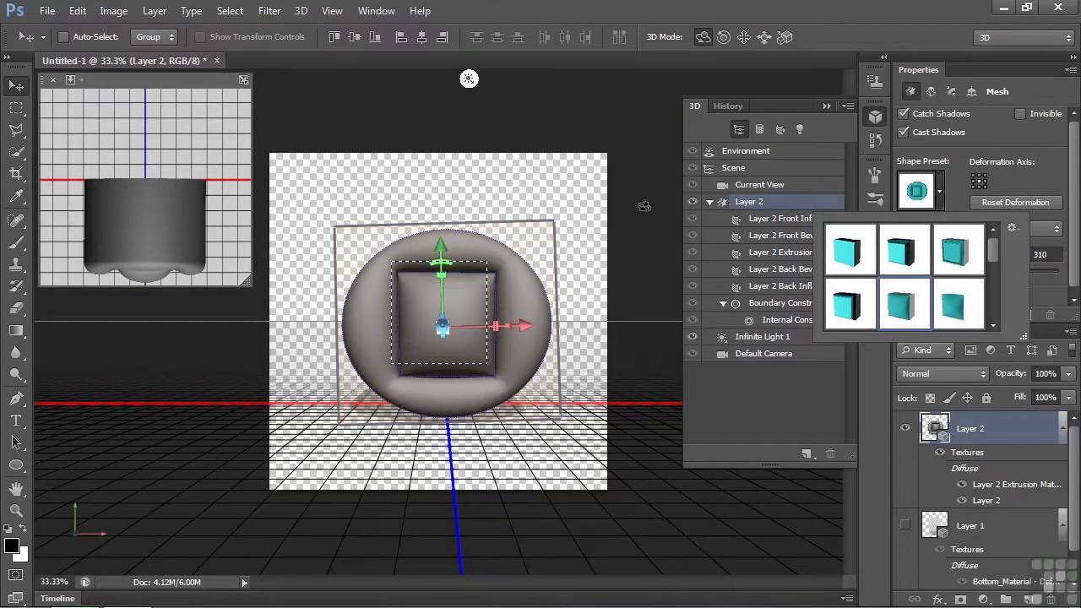
- Revert to the 'Extrusion from Selected' history state and draw a fleur-de-lis custom shape path over the ellipse
click(727, 106)
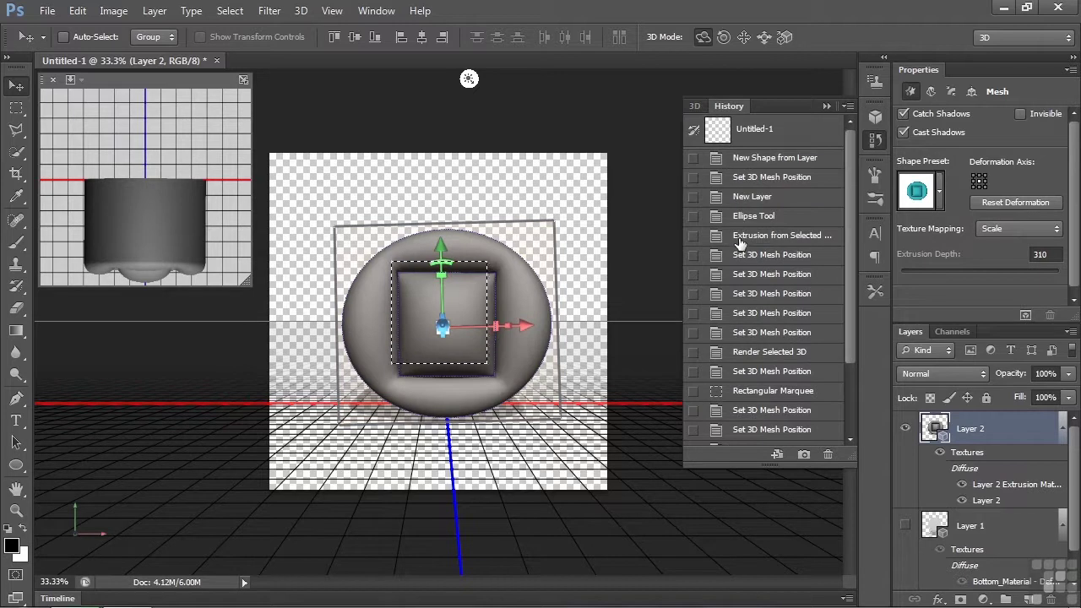
click(739, 240)
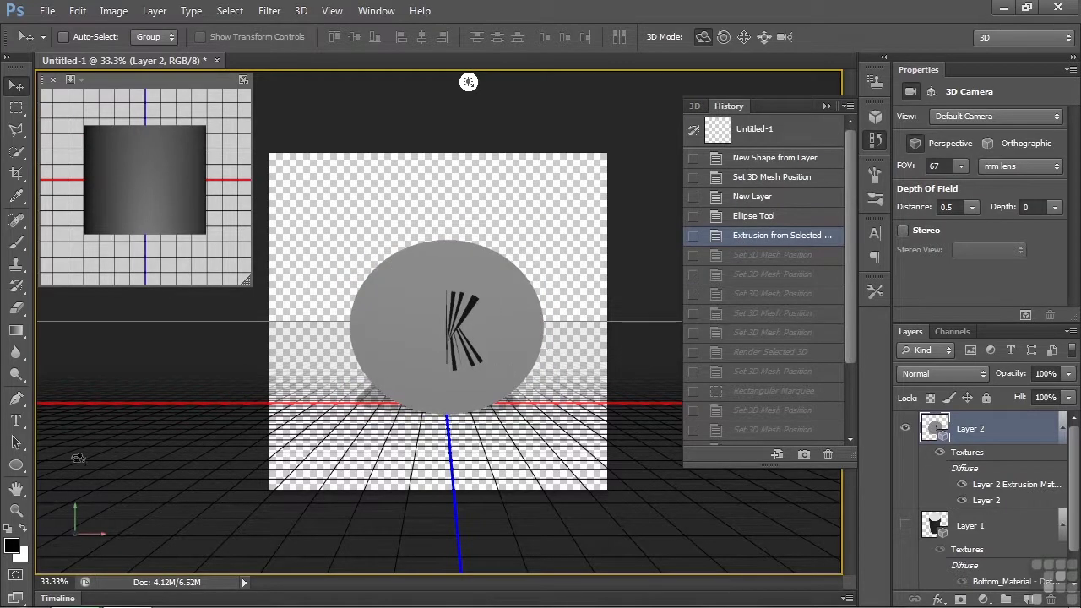
click(20, 471)
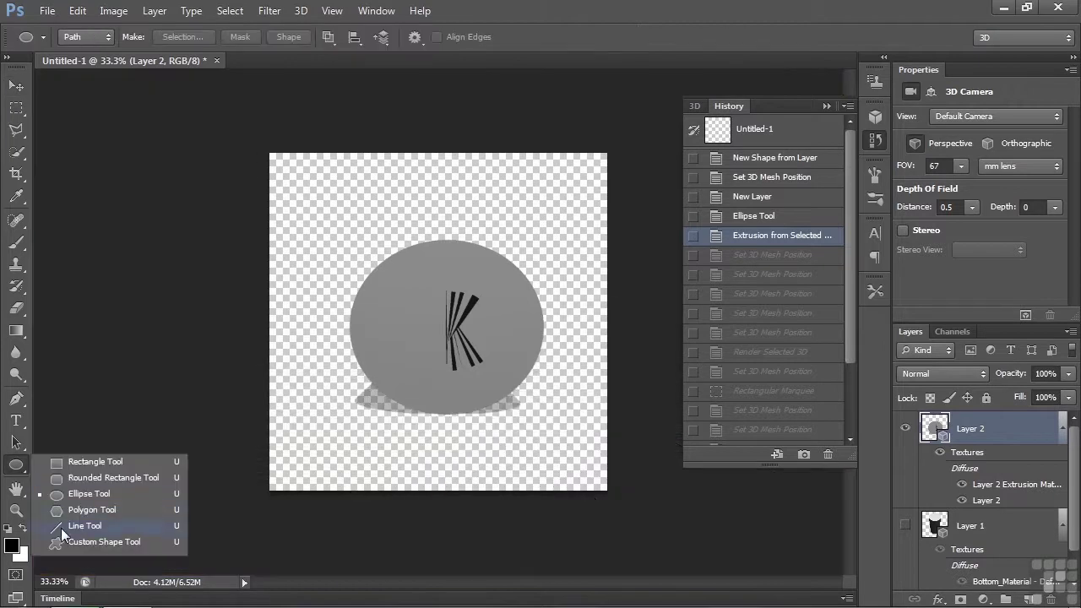
click(93, 542)
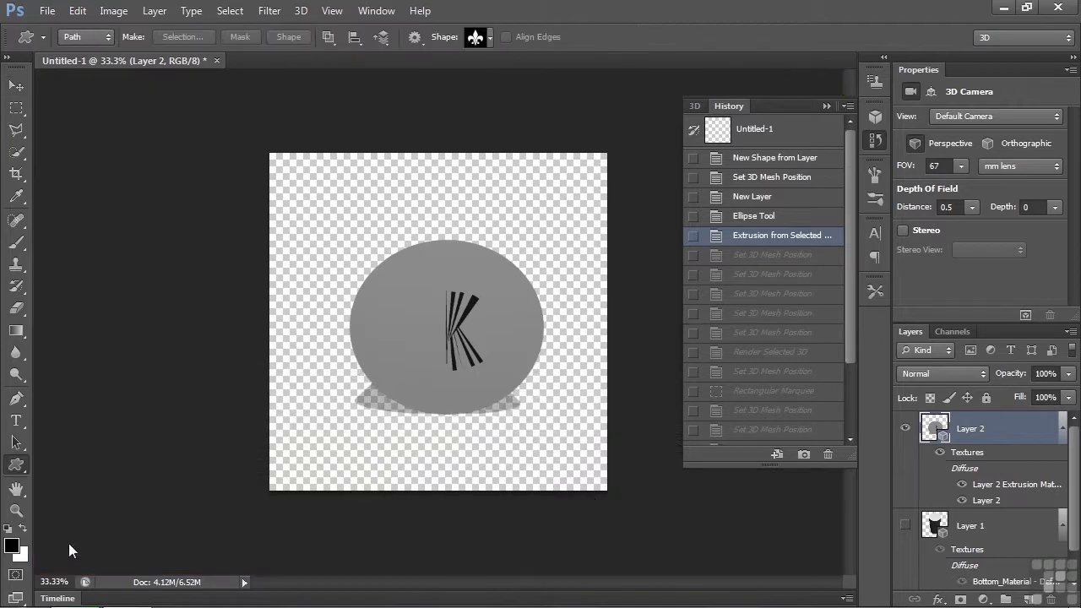
click(491, 40)
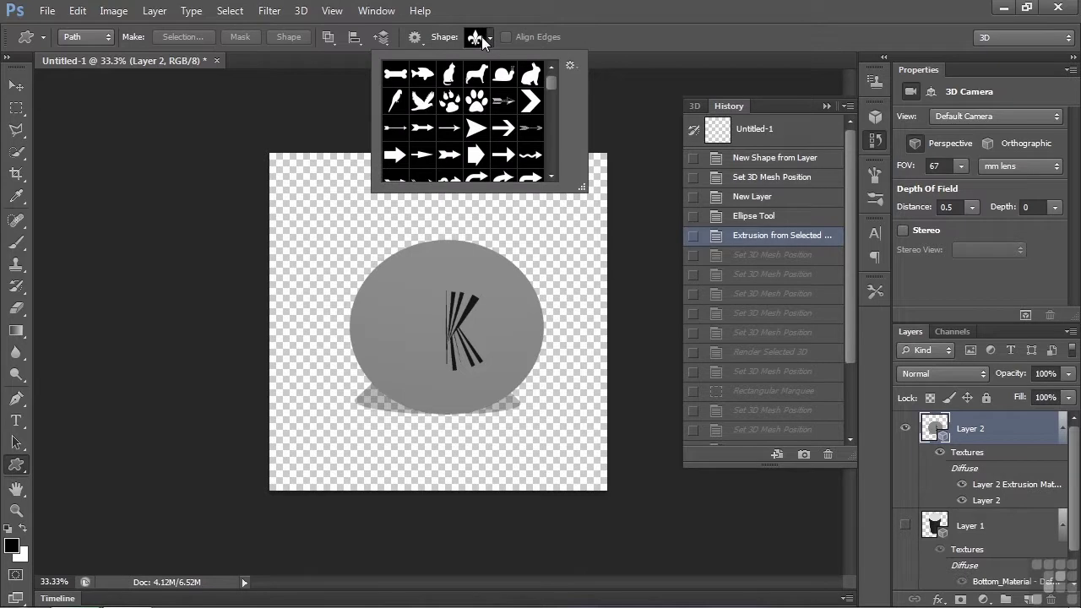
click(481, 36)
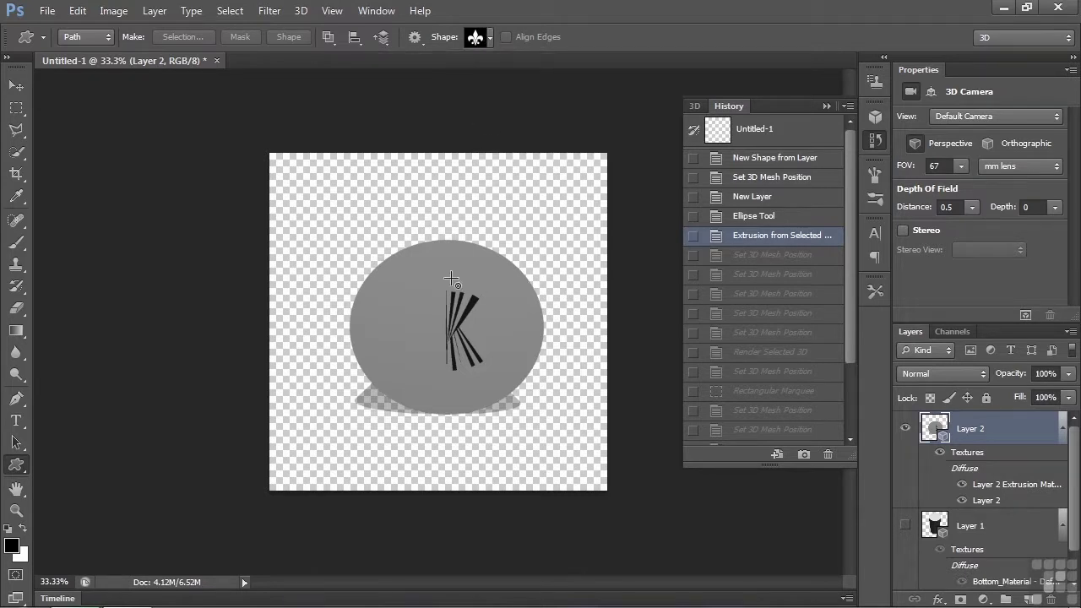
drag(393, 270, 527, 394)
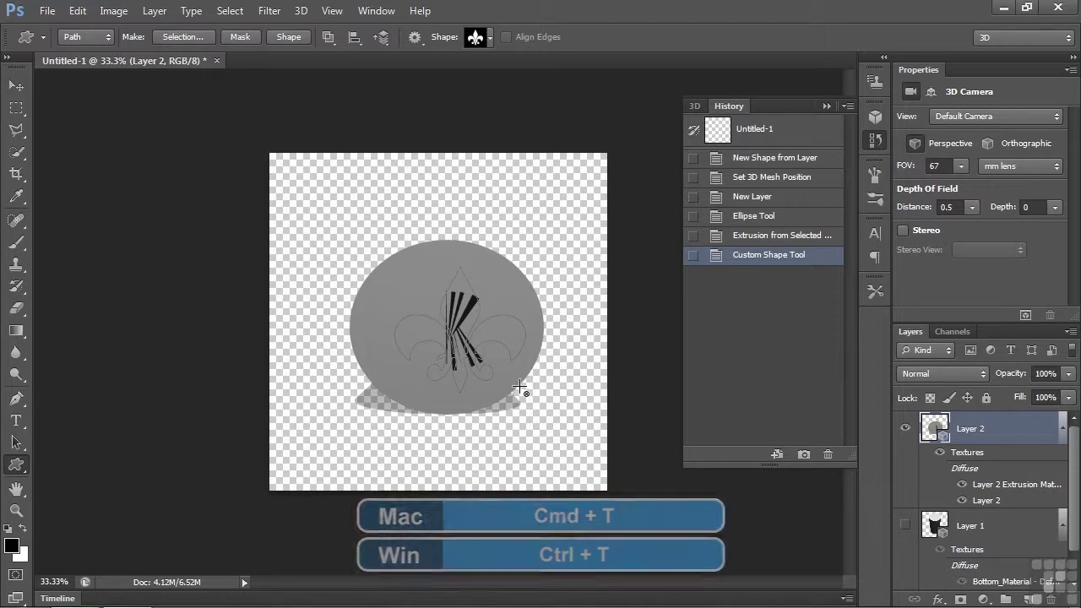
- Free-transform the fleur-de-lis path to centre it on the ellipse face
key(ctrl+t)
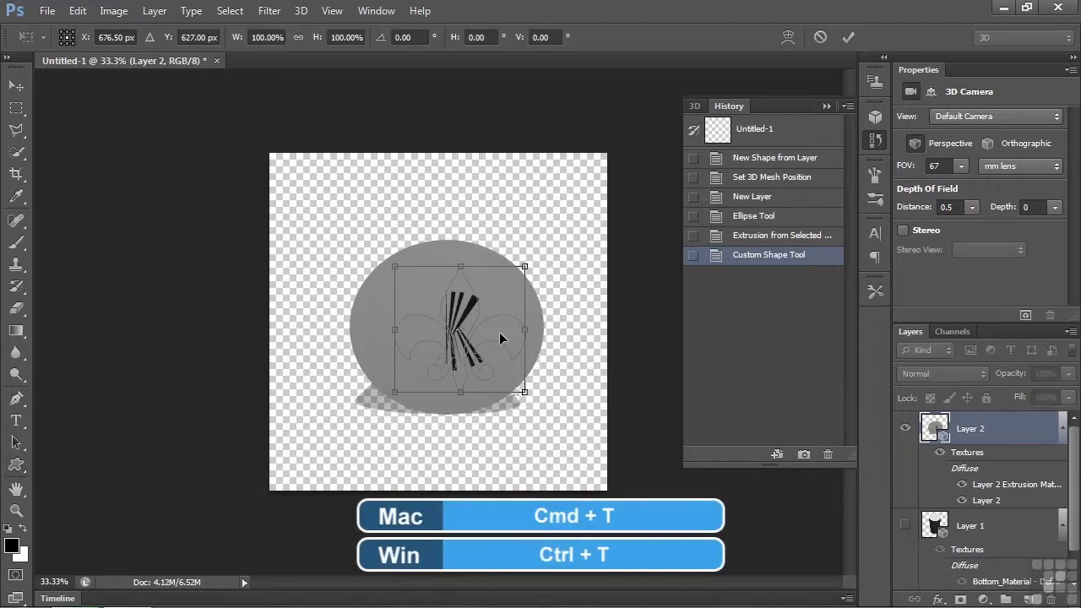
drag(499, 332, 482, 327)
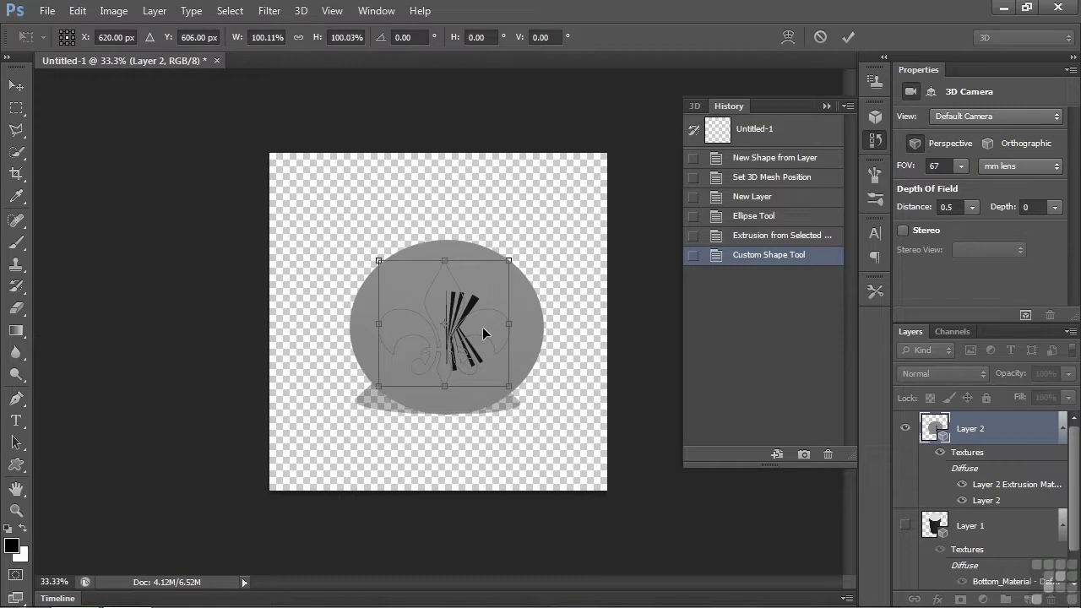
key(Return)
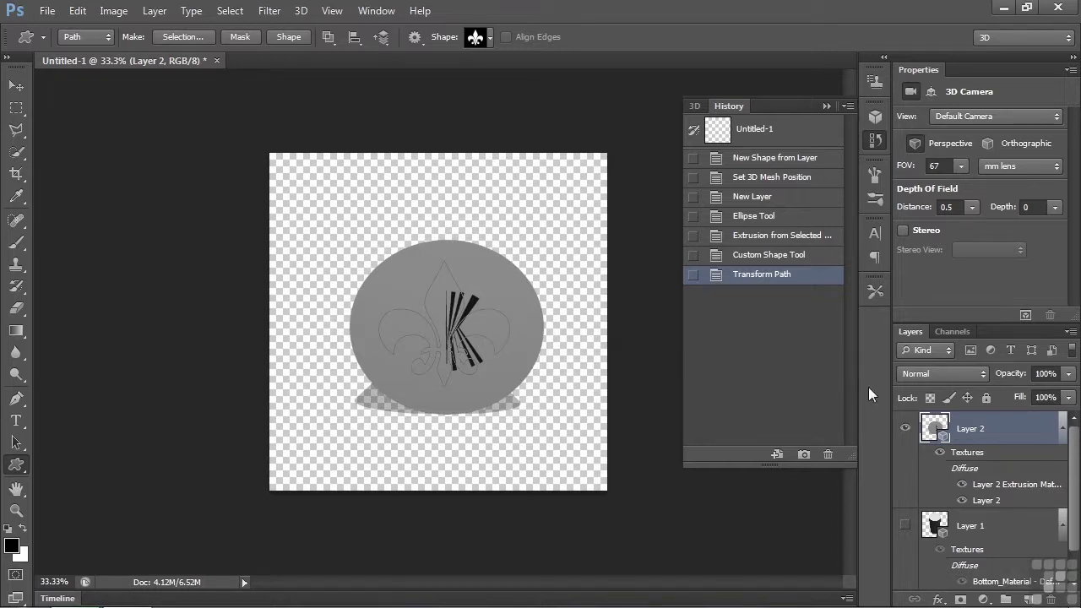
- Add a 3D constraint from the selected fleur-de-lis path
click(302, 12)
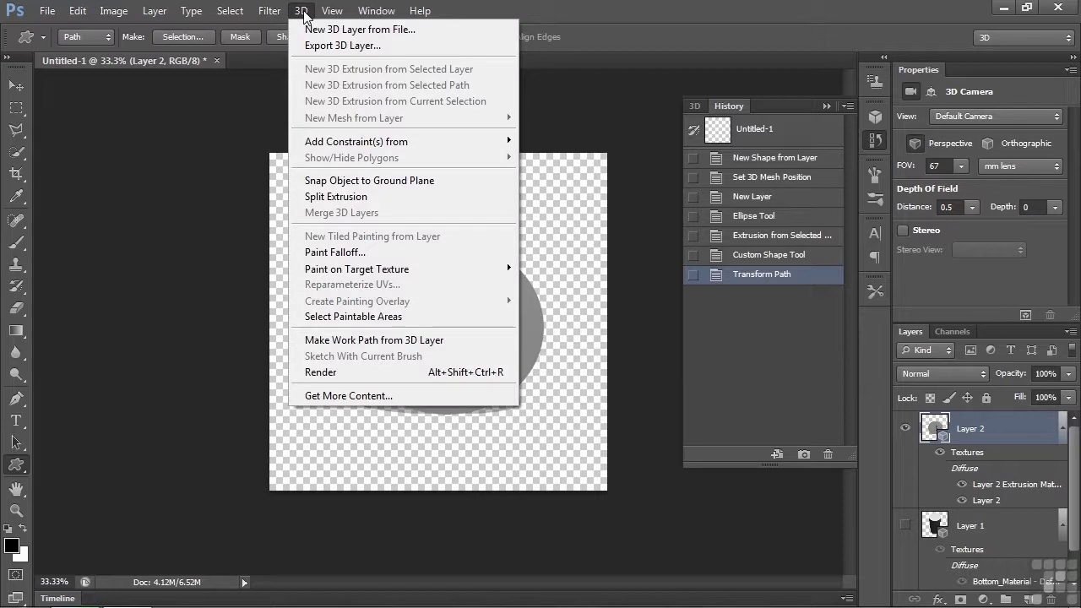
mouse_move(373, 143)
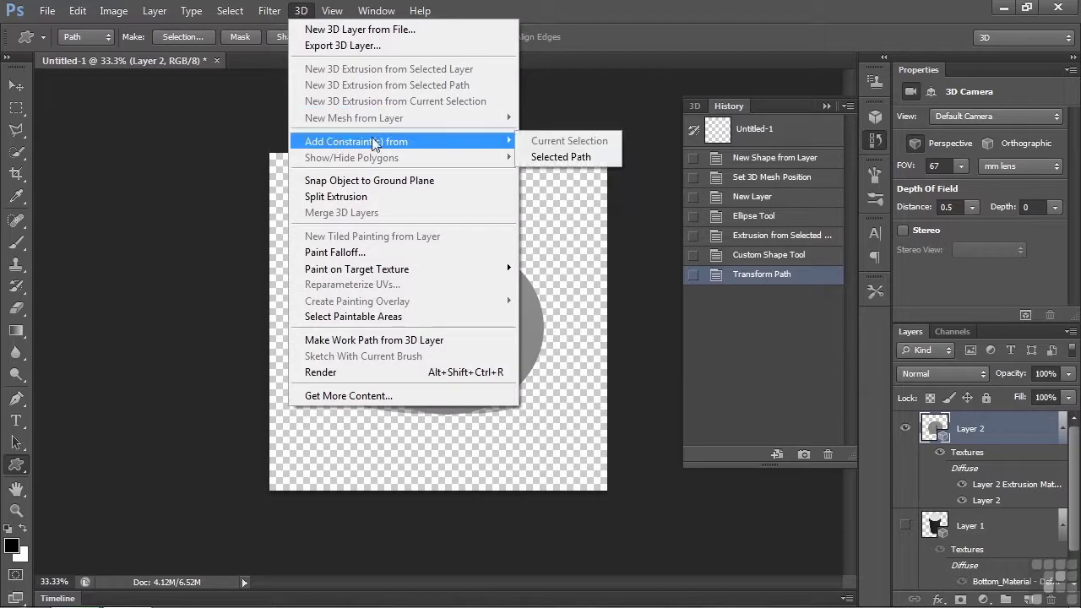
click(556, 157)
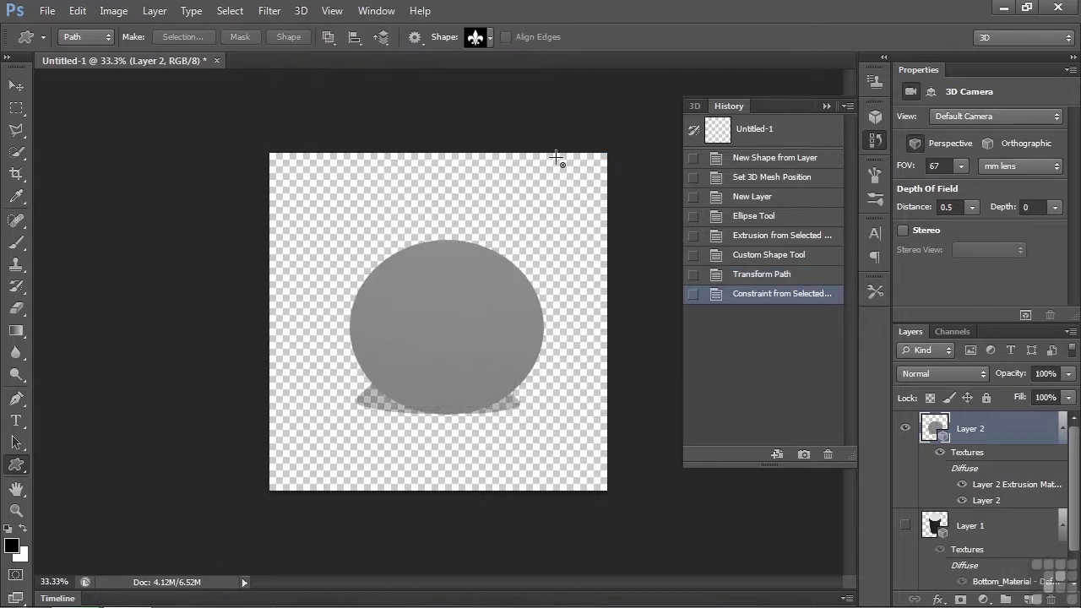
- Set Internal Constraint 2's type to Hole in Properties
click(694, 107)
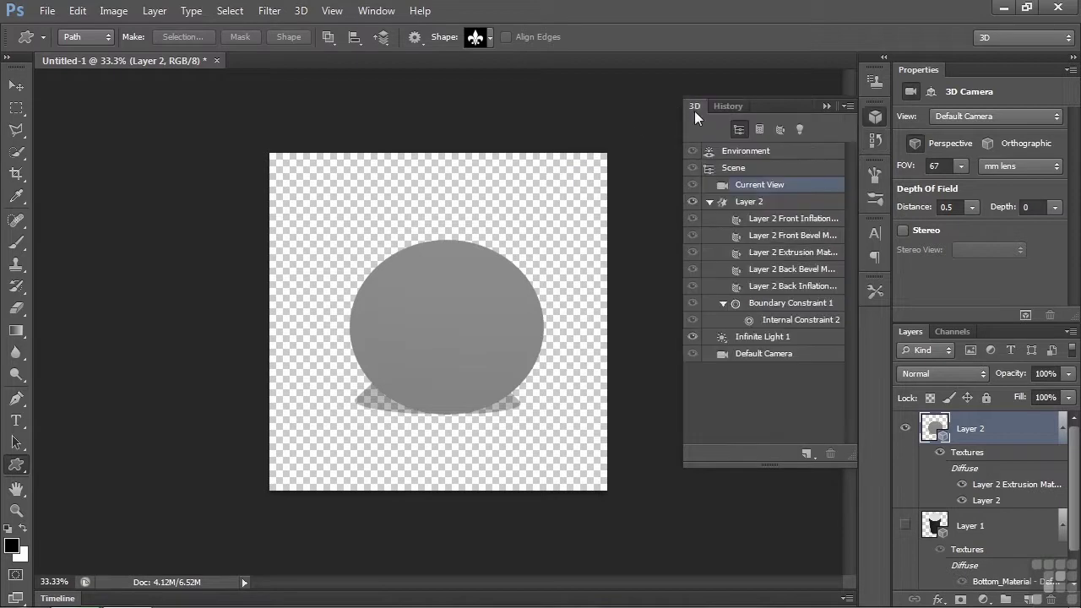
click(781, 325)
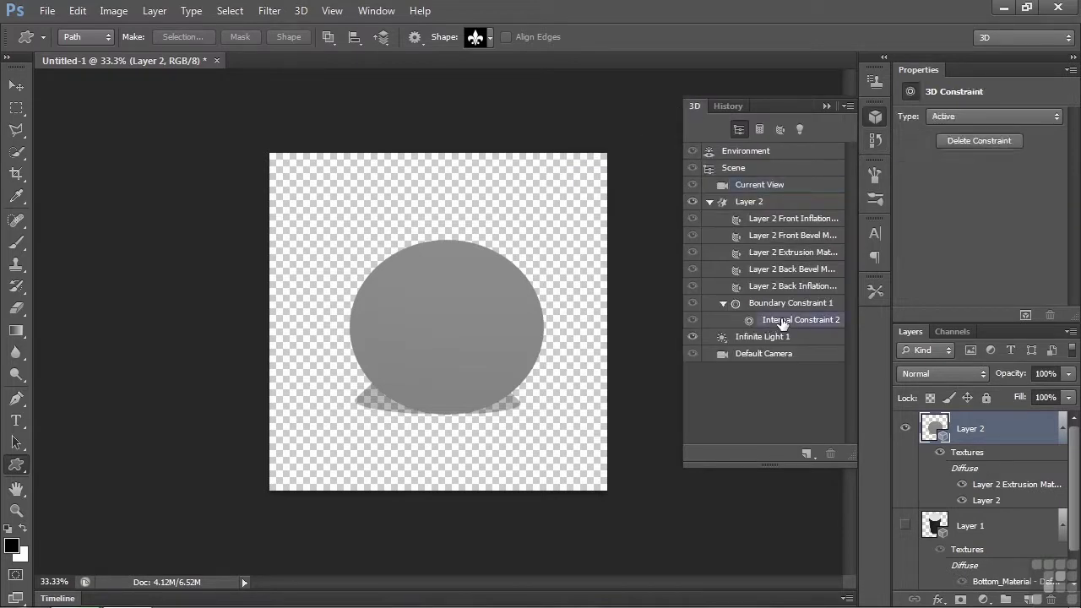
click(1055, 117)
click(993, 158)
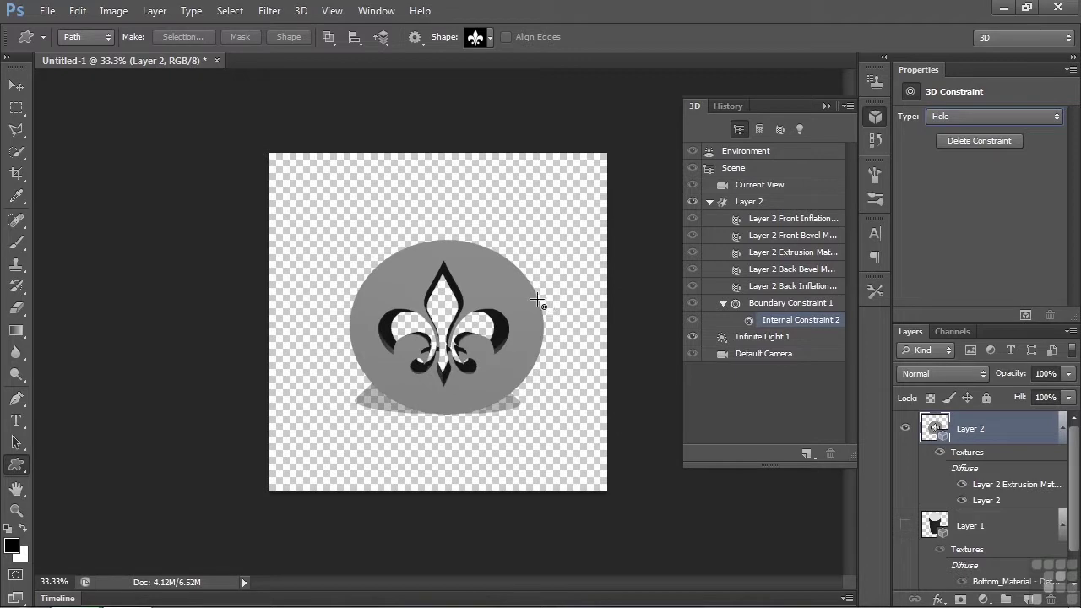
- Select the extruded ellipse mesh and rotate it to inspect the fleur-de-lis hole
click(16, 85)
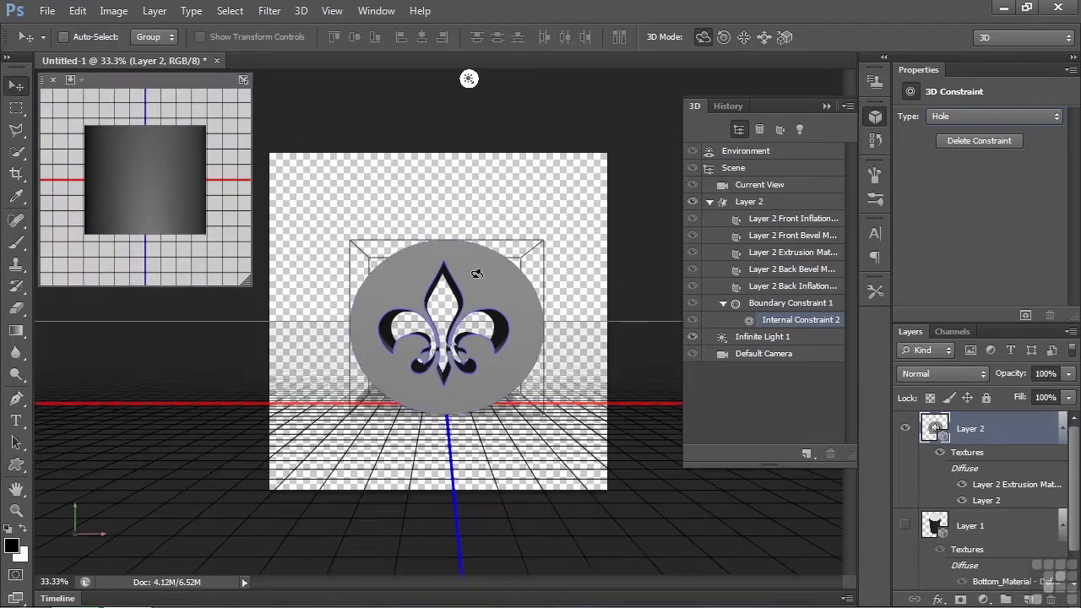
click(474, 272)
mouse_move(575, 286)
mouse_down()
mouse_move(562, 294)
mouse_move(580, 253)
mouse_move(595, 278)
mouse_move(583, 270)
mouse_up()
- Change Internal Constraint 2's type from Hole to Active
click(816, 321)
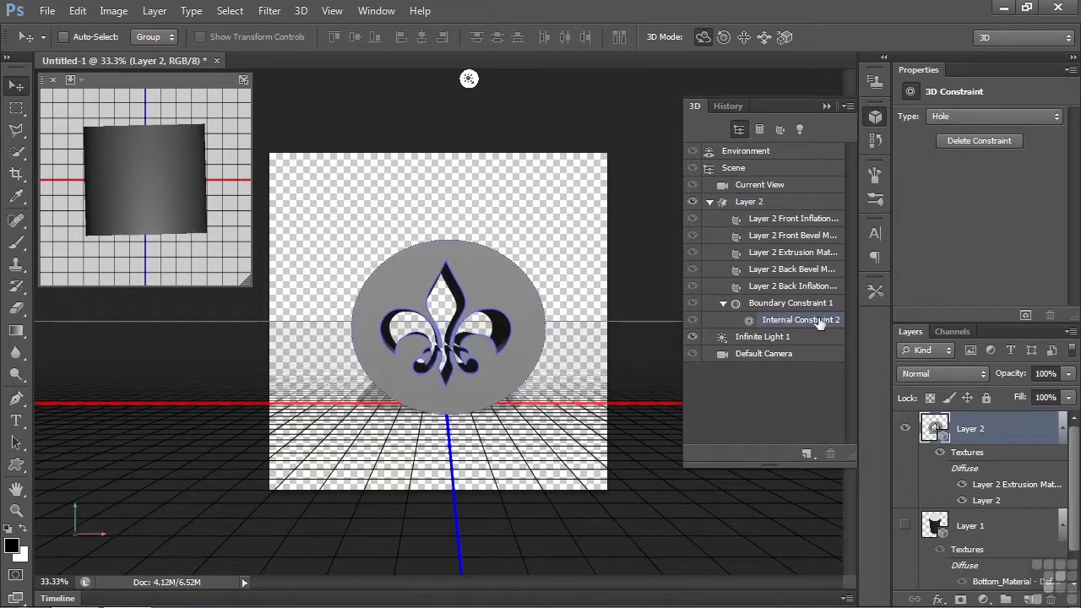
click(995, 116)
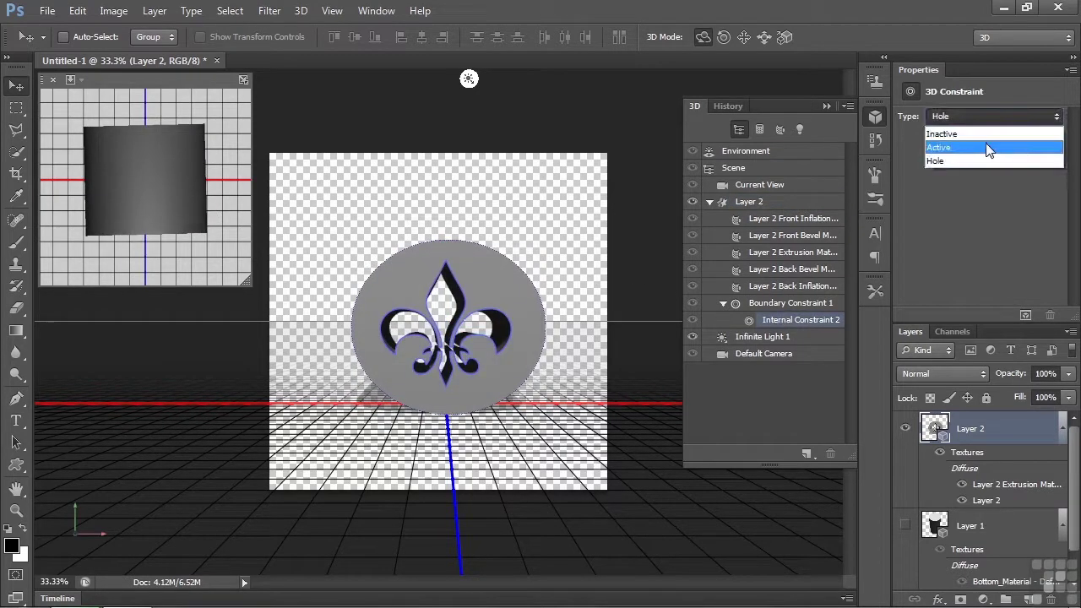
click(985, 146)
- Try several shape presets on Layer 2, including flat and embossed ones, ending with the puffy inflated preset
click(744, 203)
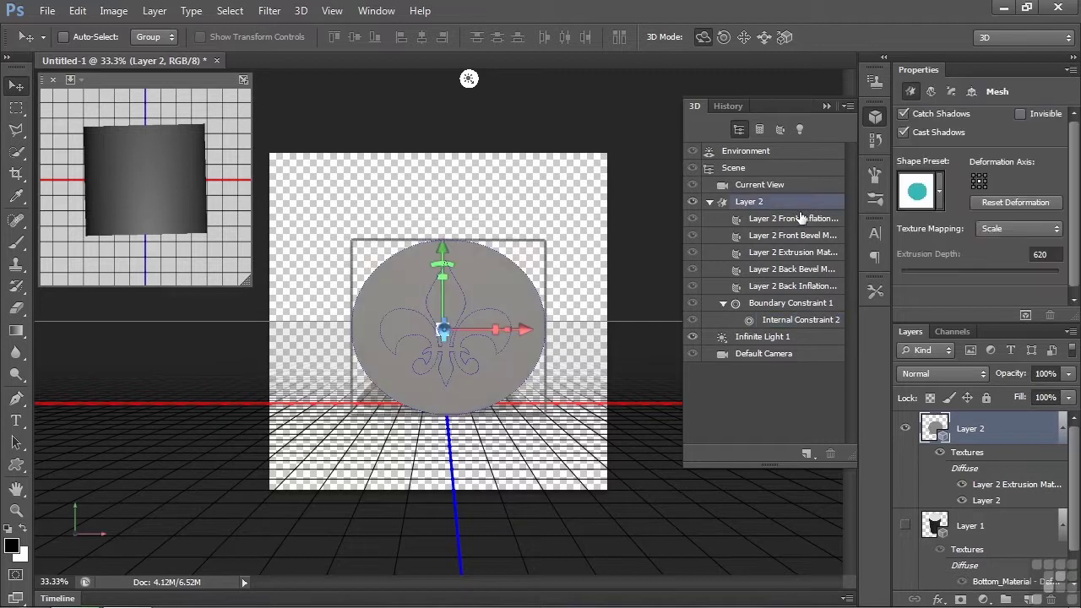
click(938, 191)
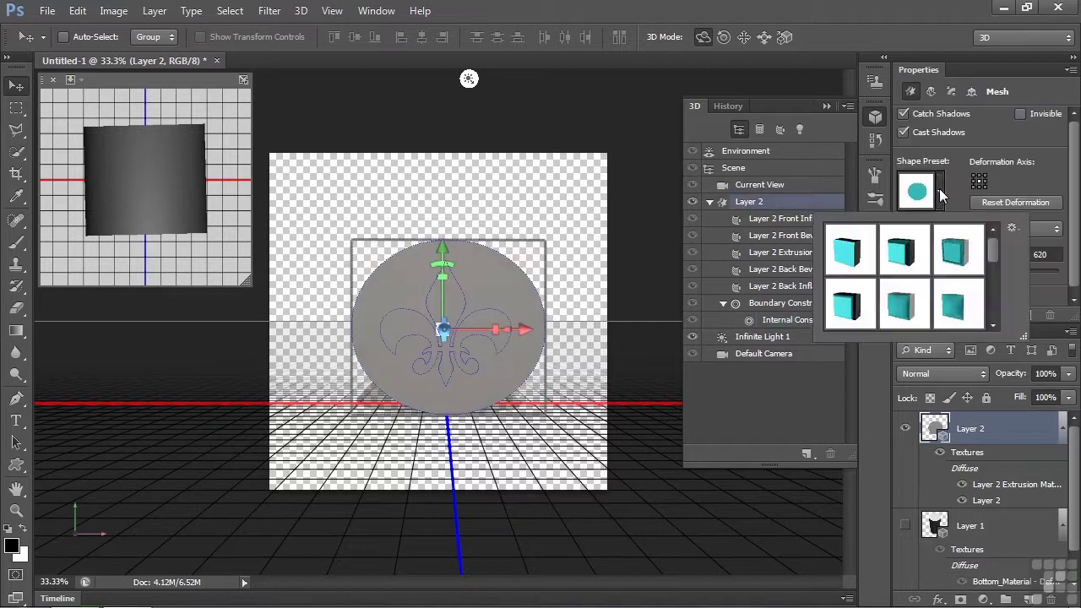
click(902, 308)
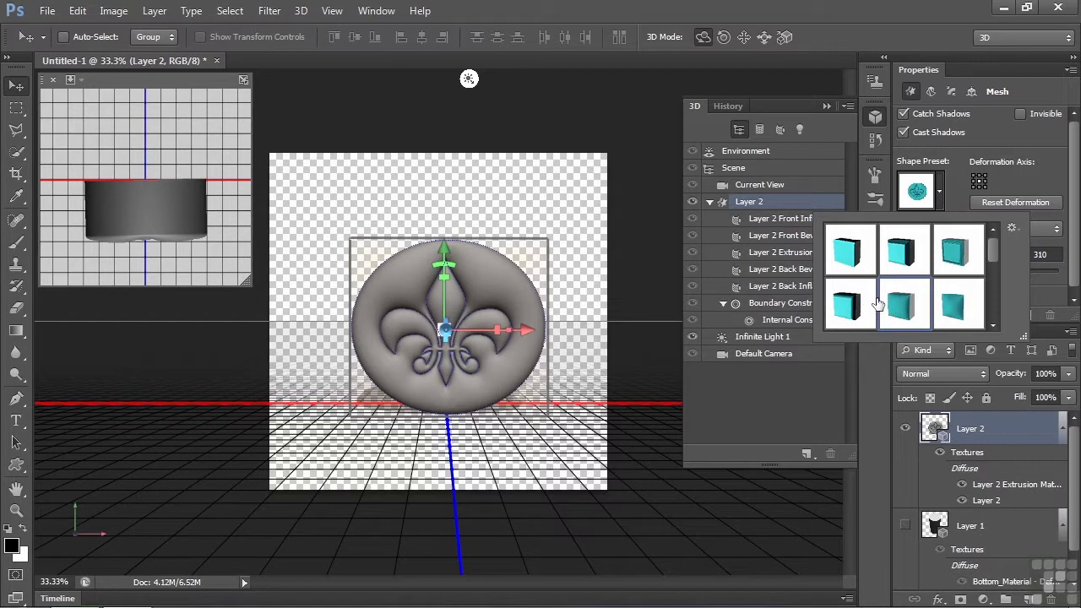
click(909, 259)
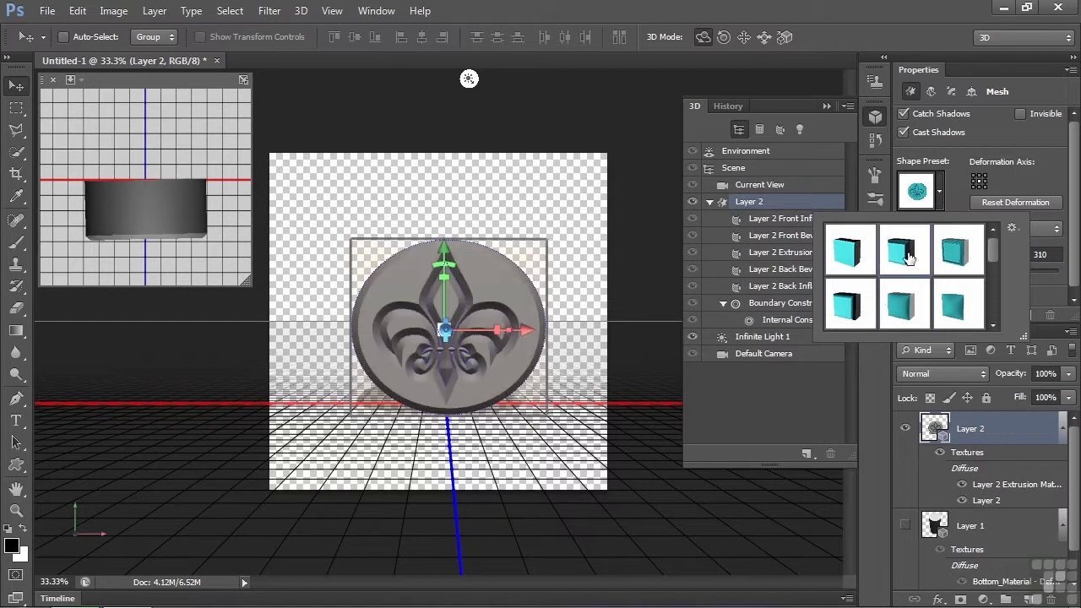
click(847, 306)
click(842, 257)
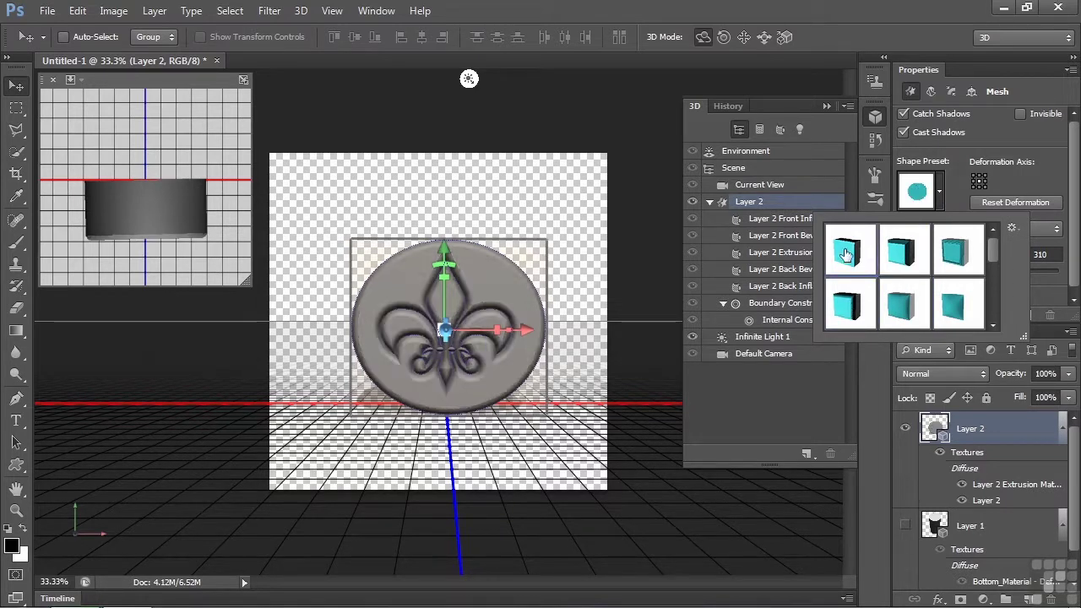
click(900, 253)
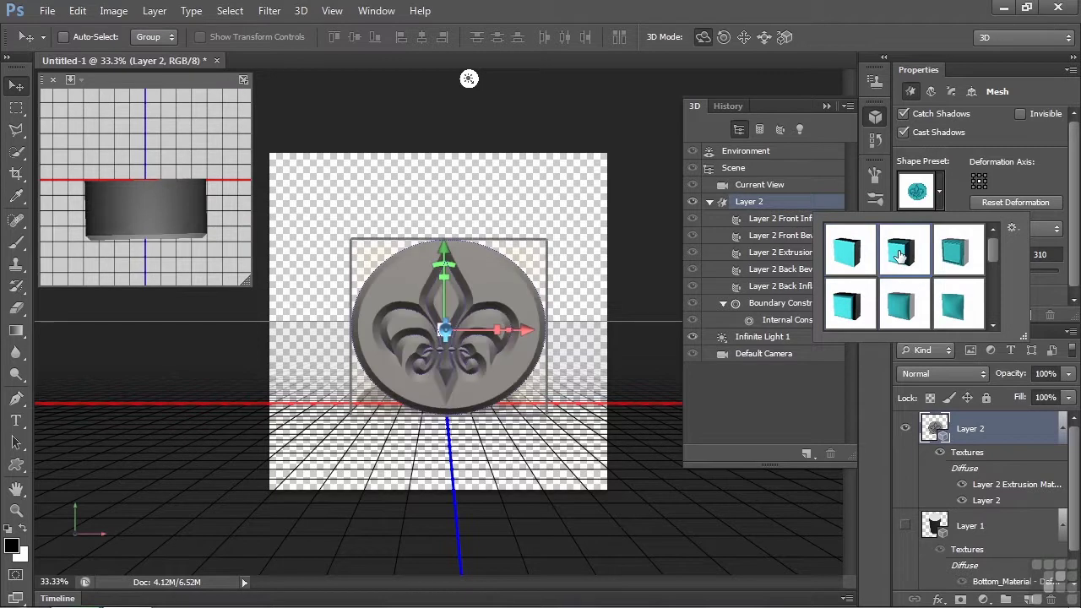
click(963, 255)
click(901, 307)
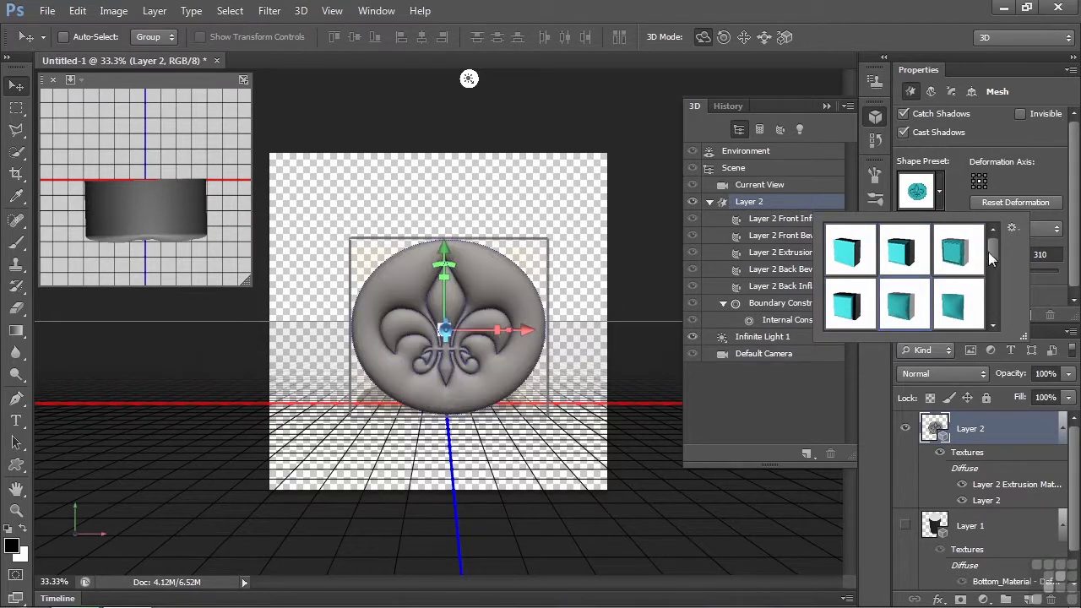
drag(992, 253, 990, 263)
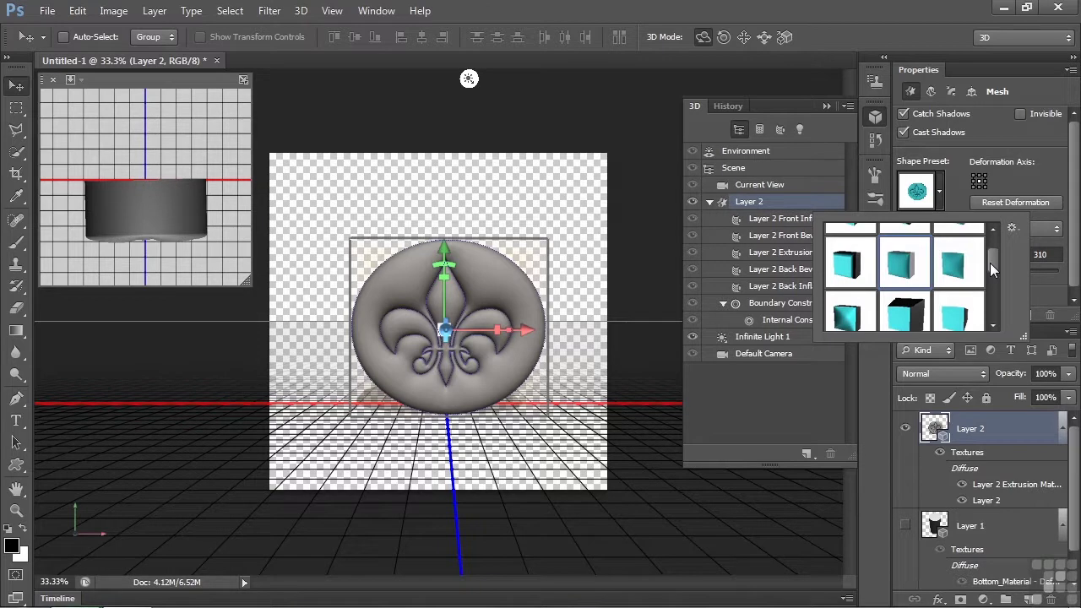
- Step back to the 'Extrusion from Selected' history state, restoring the plain 620-deep cylinder
click(726, 103)
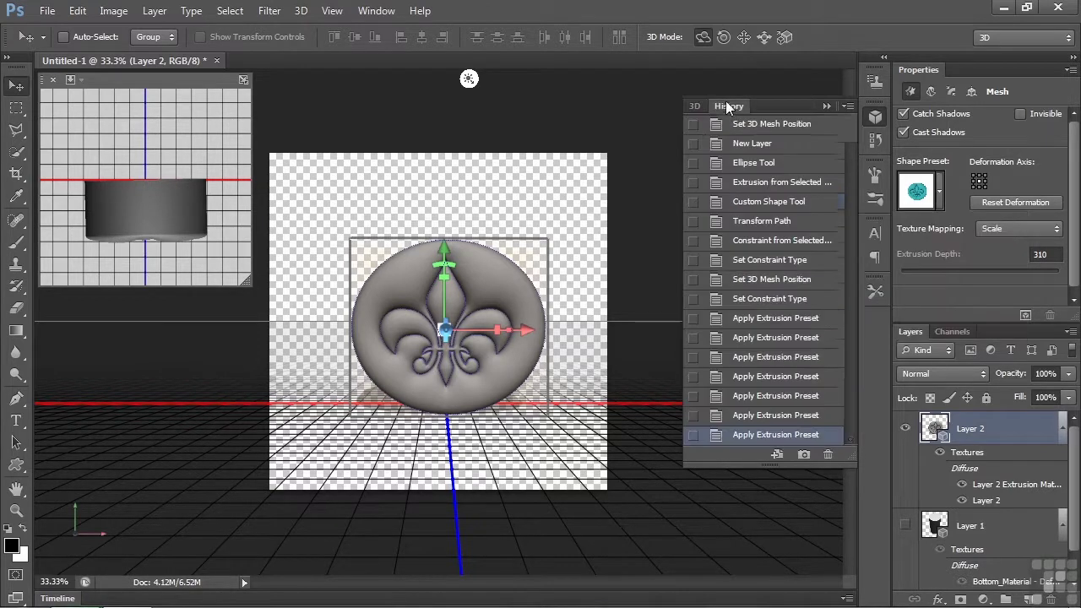
drag(850, 241, 849, 175)
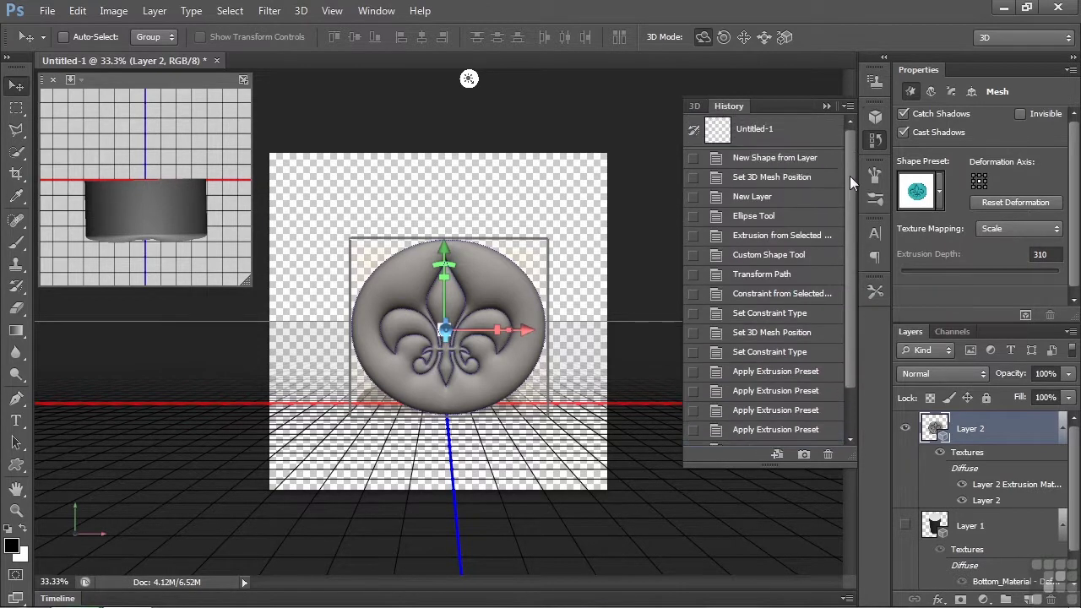
click(770, 236)
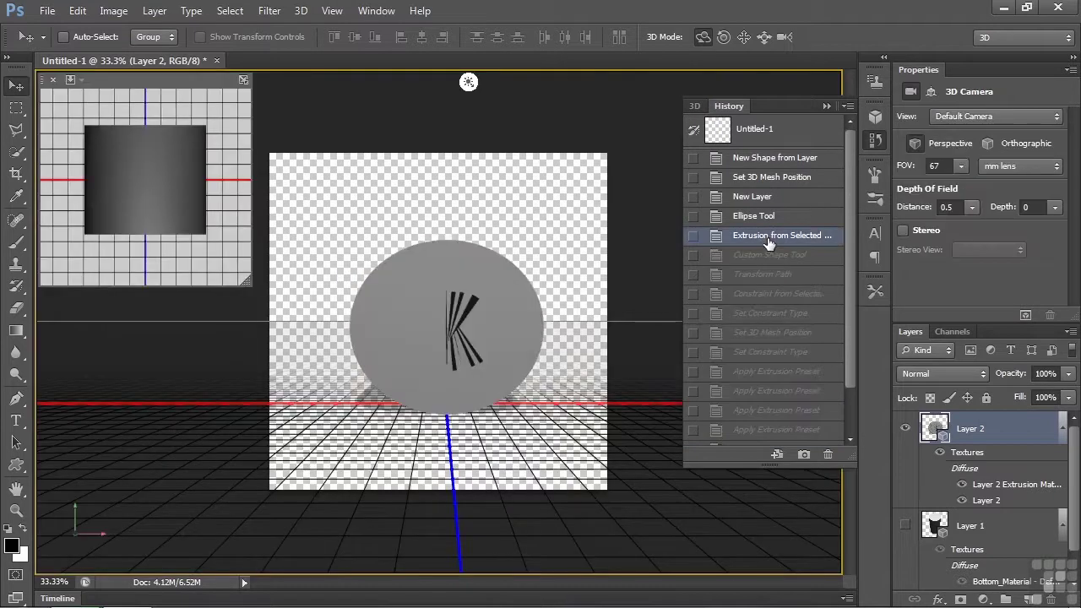
click(403, 341)
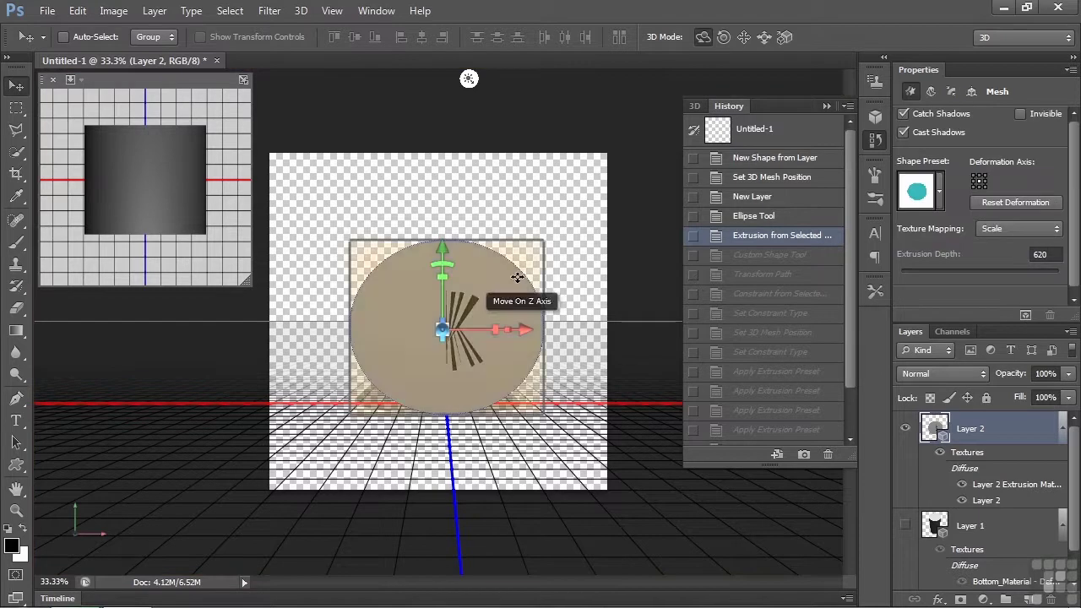
click(694, 106)
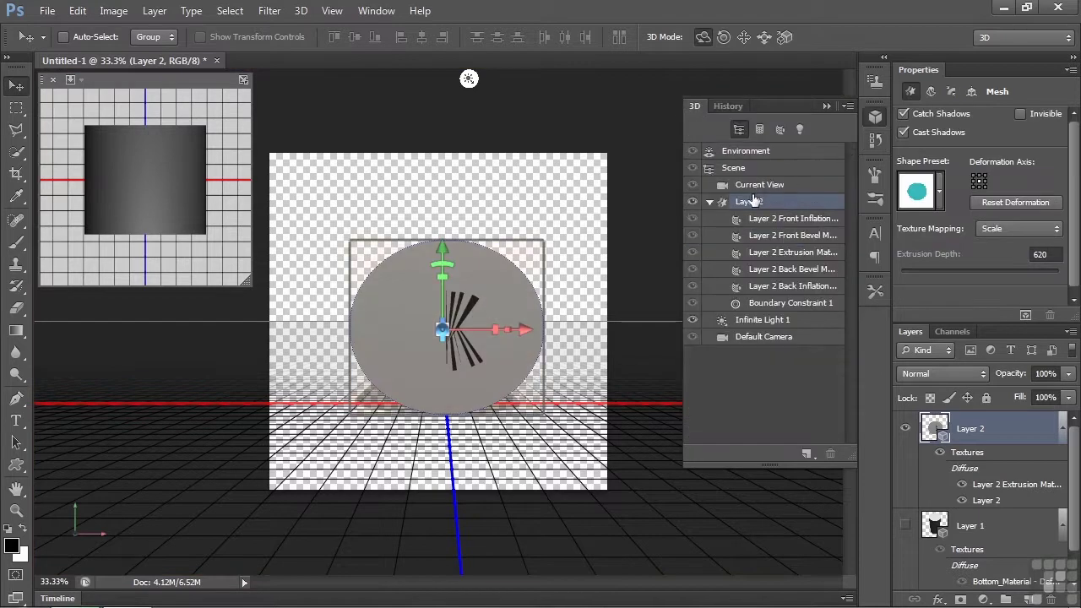
- Apply the bend shape preset to arch the cylinder, then slide it along the X axis to centre it
click(940, 196)
drag(995, 259, 994, 292)
click(967, 293)
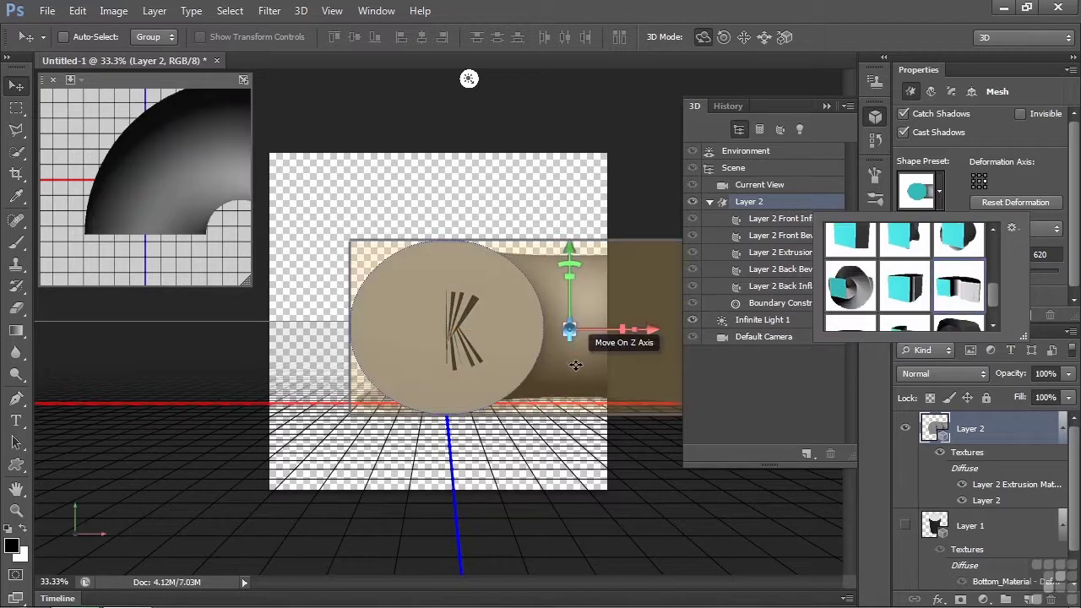
drag(657, 331, 469, 392)
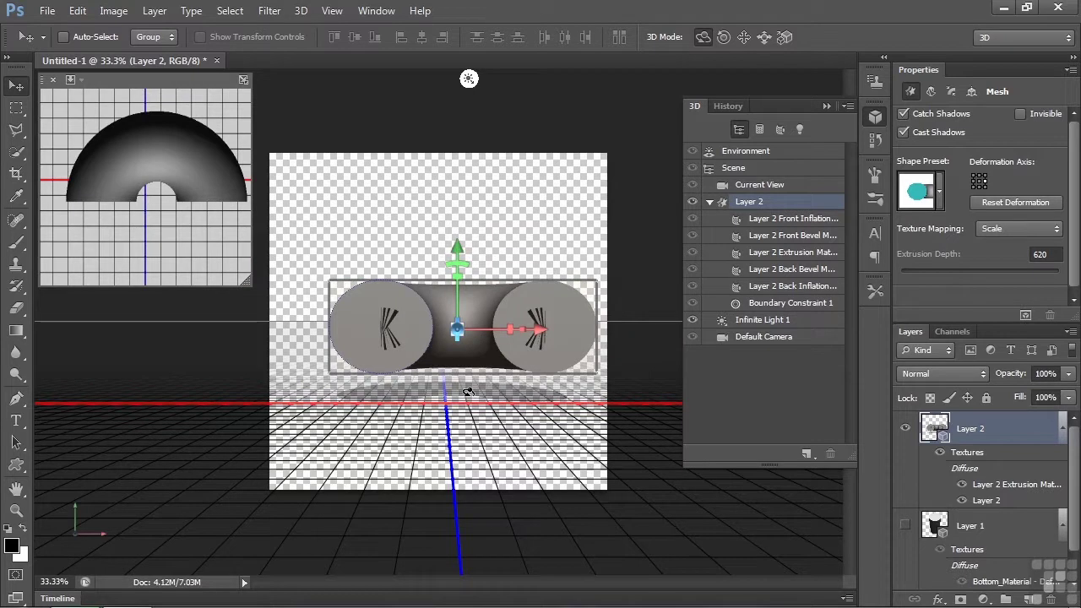
- Marquee a rectangle across the tube's middle and add it as a constraint, dismissing the rejection error
click(16, 107)
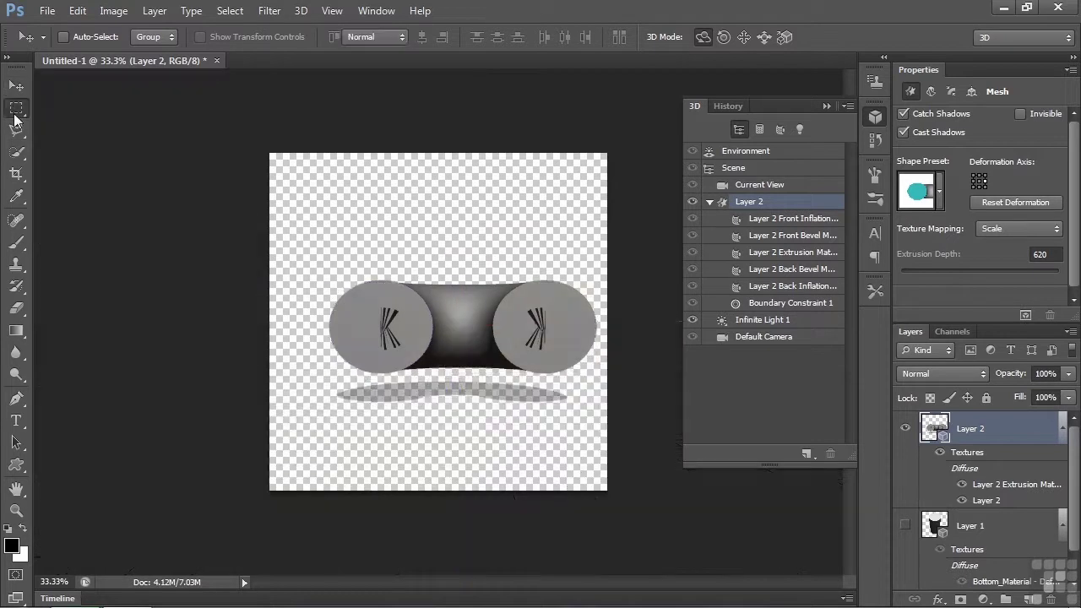
drag(404, 302, 529, 348)
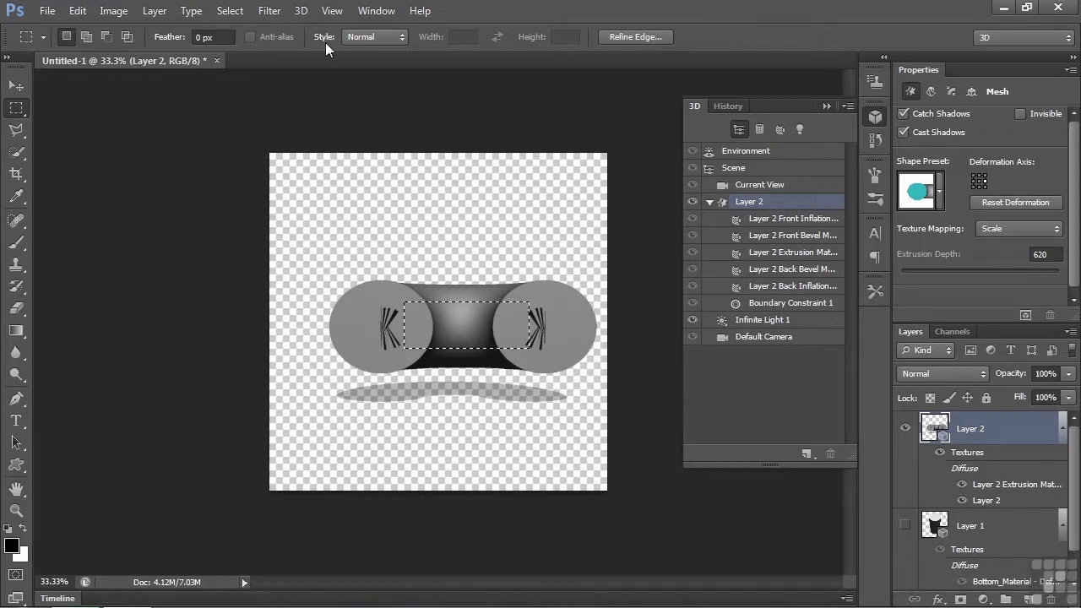
click(300, 11)
mouse_move(358, 143)
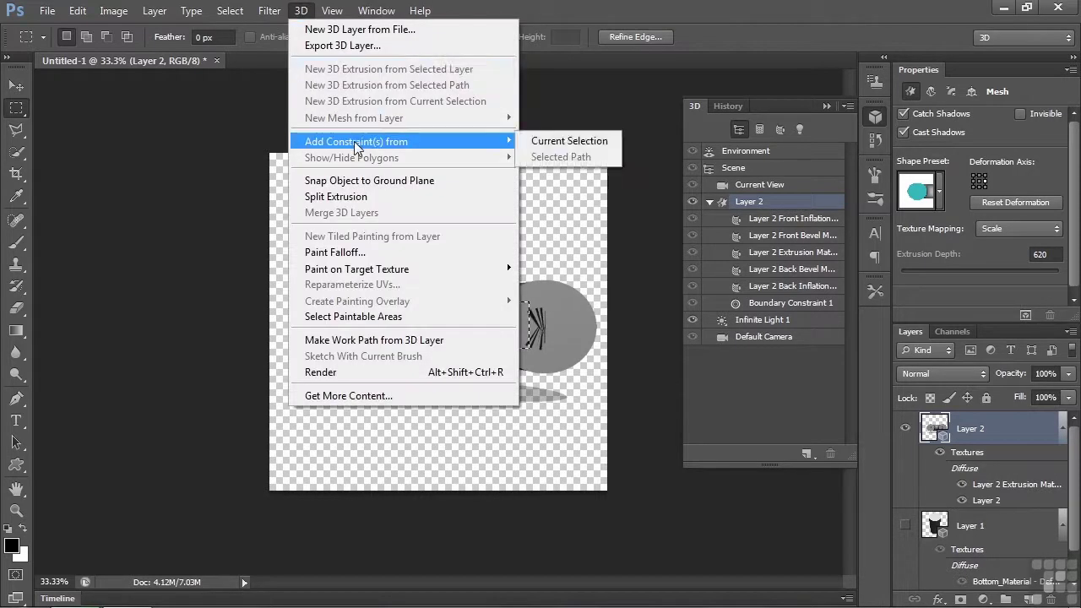
click(560, 142)
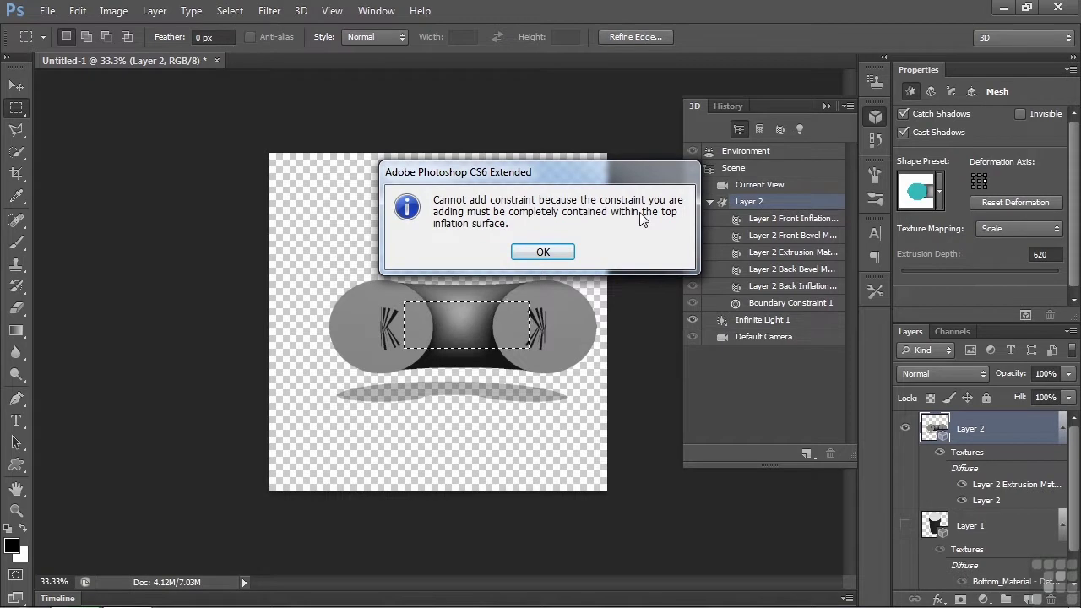
click(542, 252)
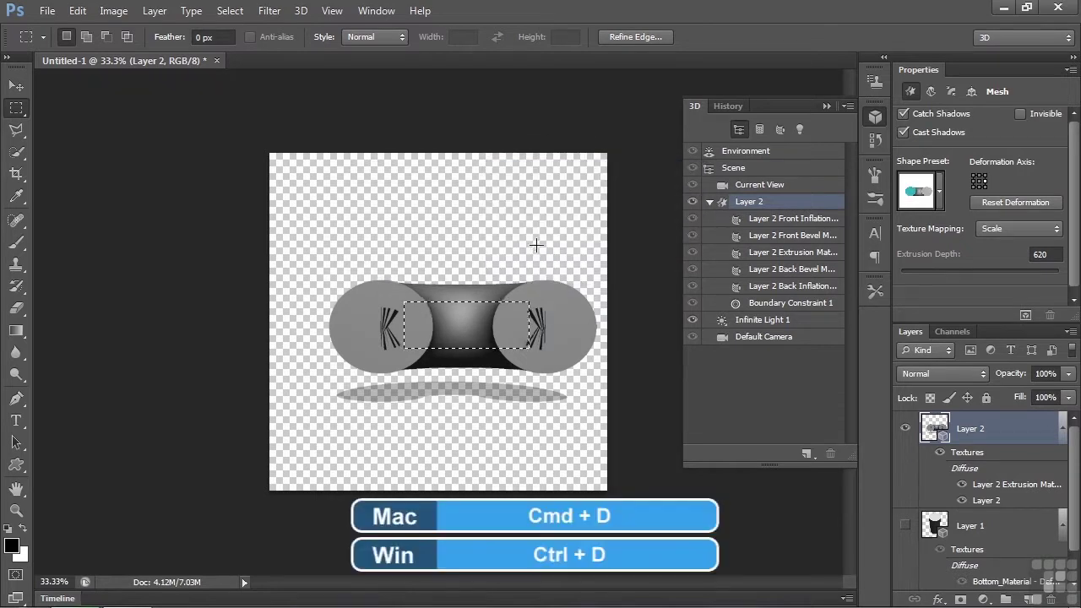
- Marquee a square on the right round end and add it as a constraint, dismissing the rejection error
key(ctrl+d)
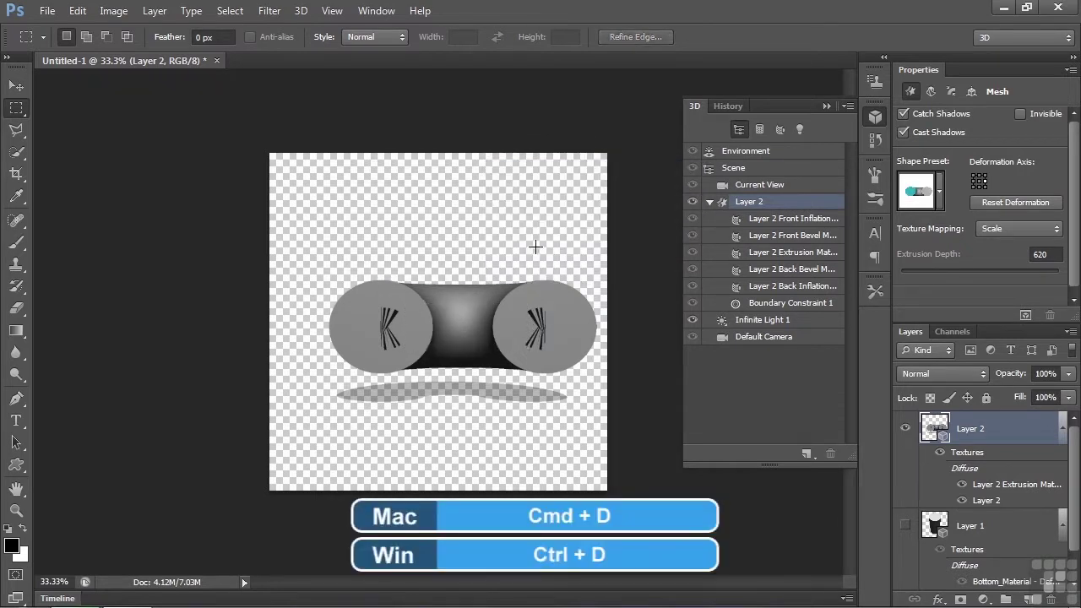
drag(517, 305, 576, 354)
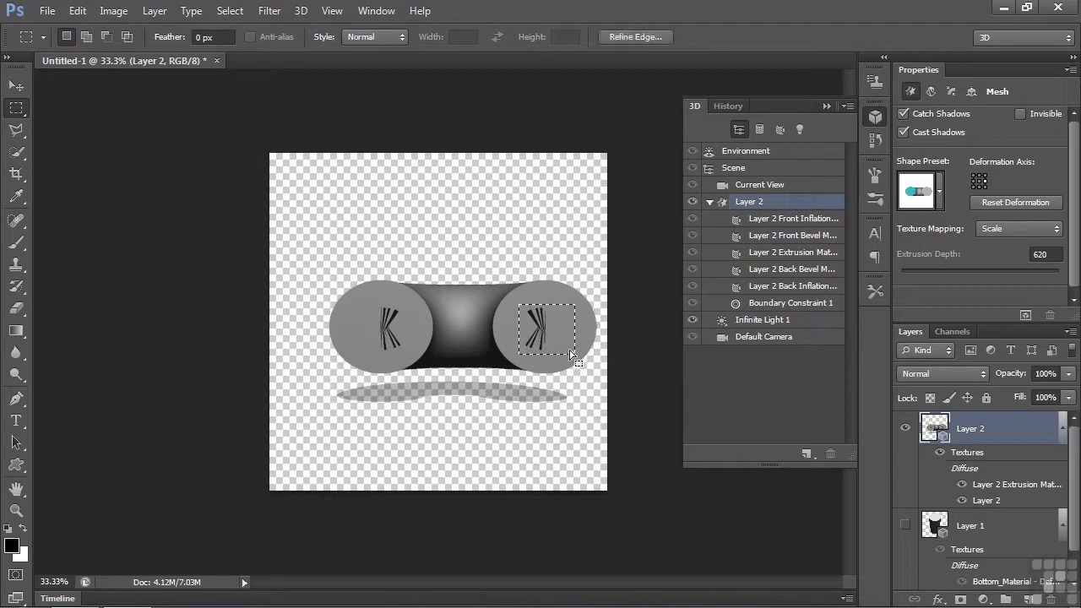
click(301, 10)
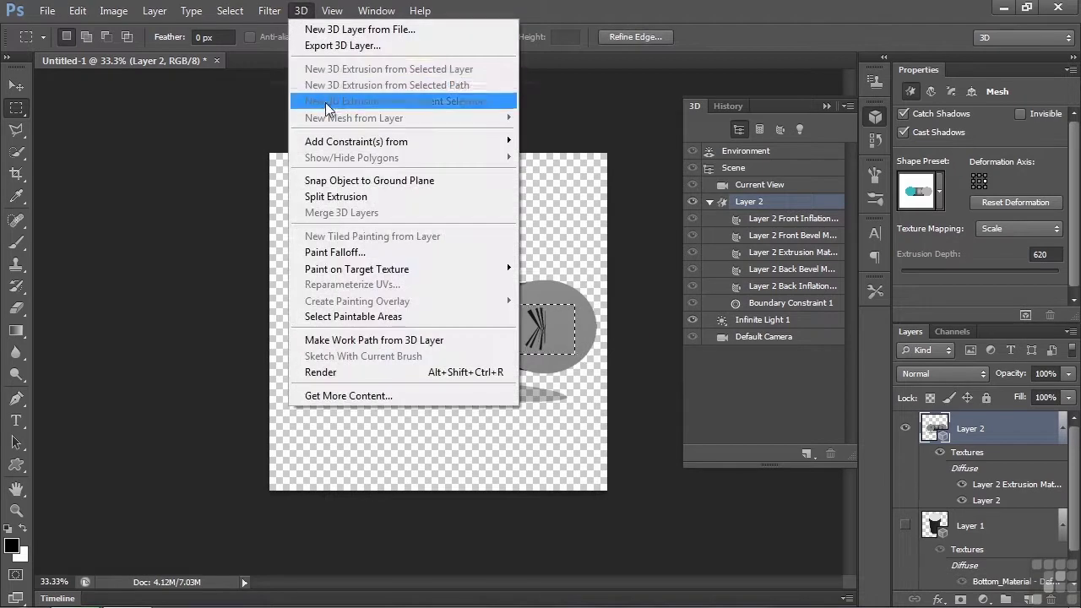
mouse_move(342, 149)
click(572, 141)
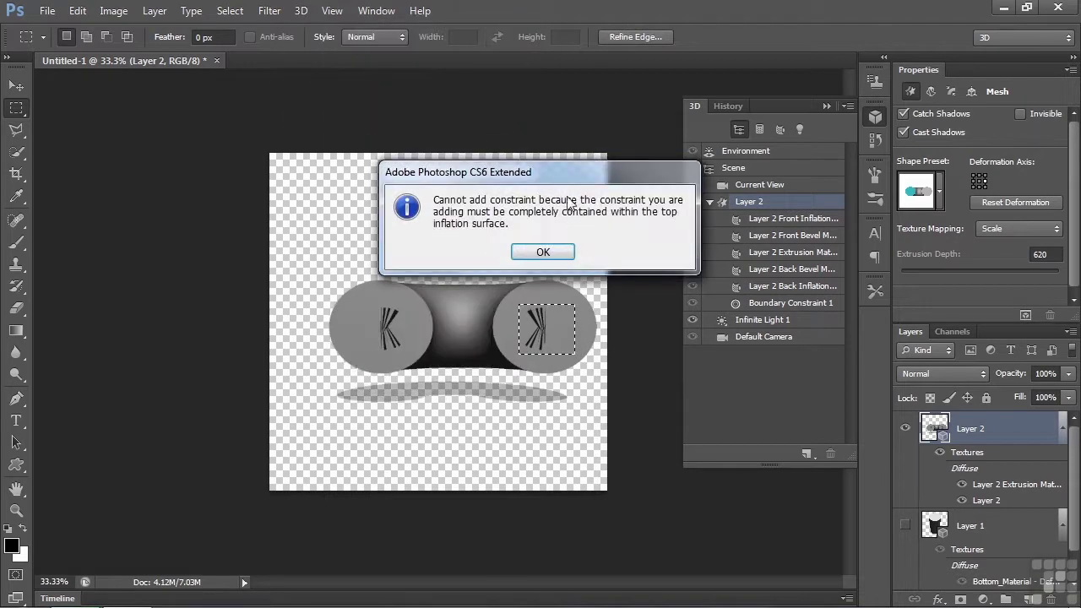
click(542, 252)
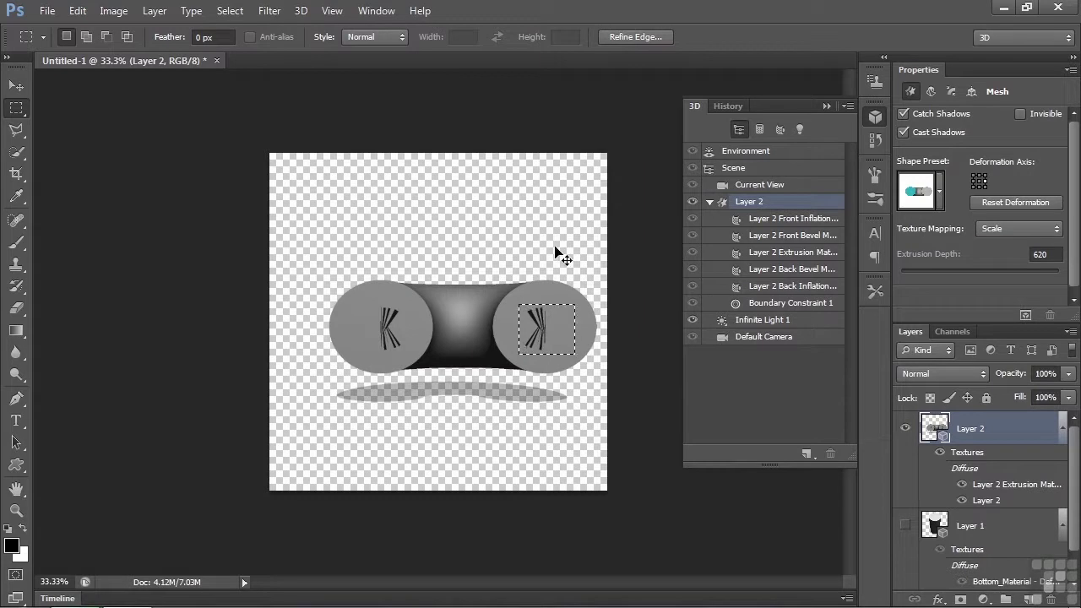
- Add a constraint from a square marquee on the tube's left end face
key(ctrl+d)
drag(350, 301, 410, 354)
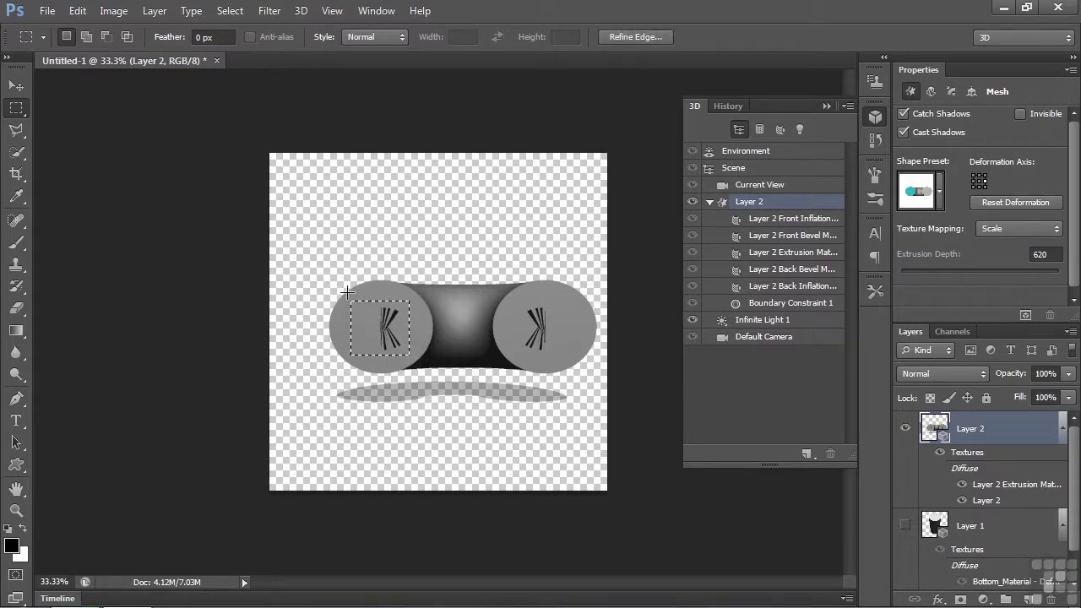
click(301, 10)
mouse_move(358, 141)
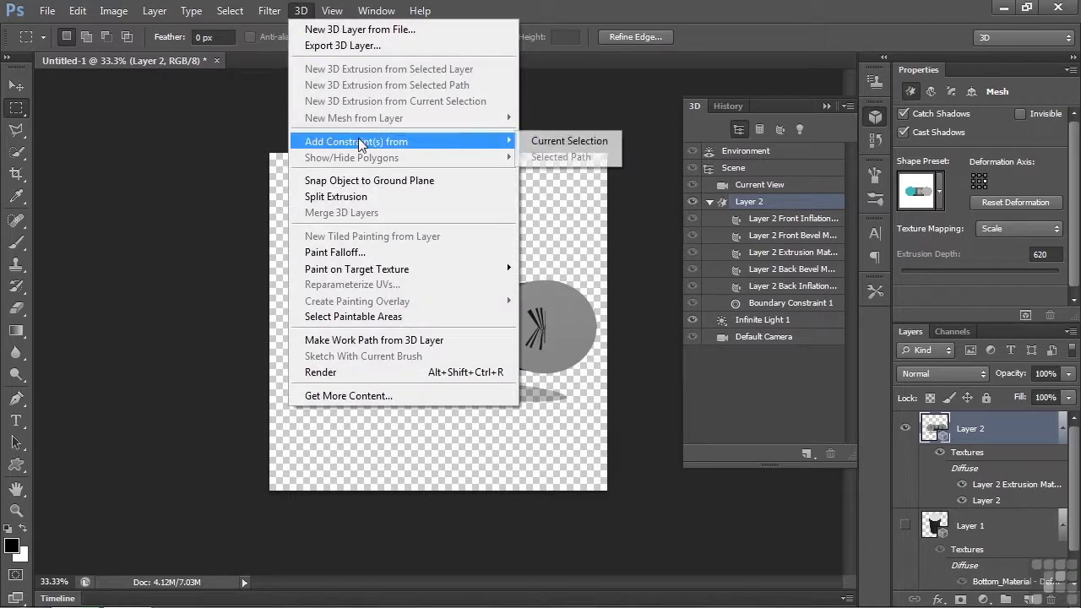
click(548, 141)
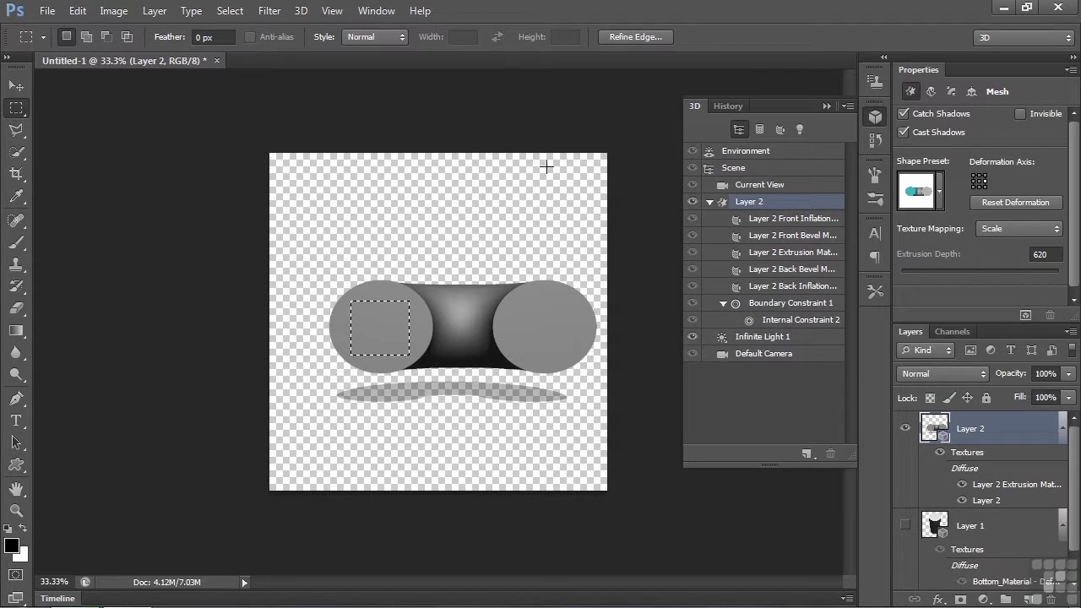
- Set Internal Constraint 2 to Hole and reselect the tube mesh with the Move tool
click(775, 321)
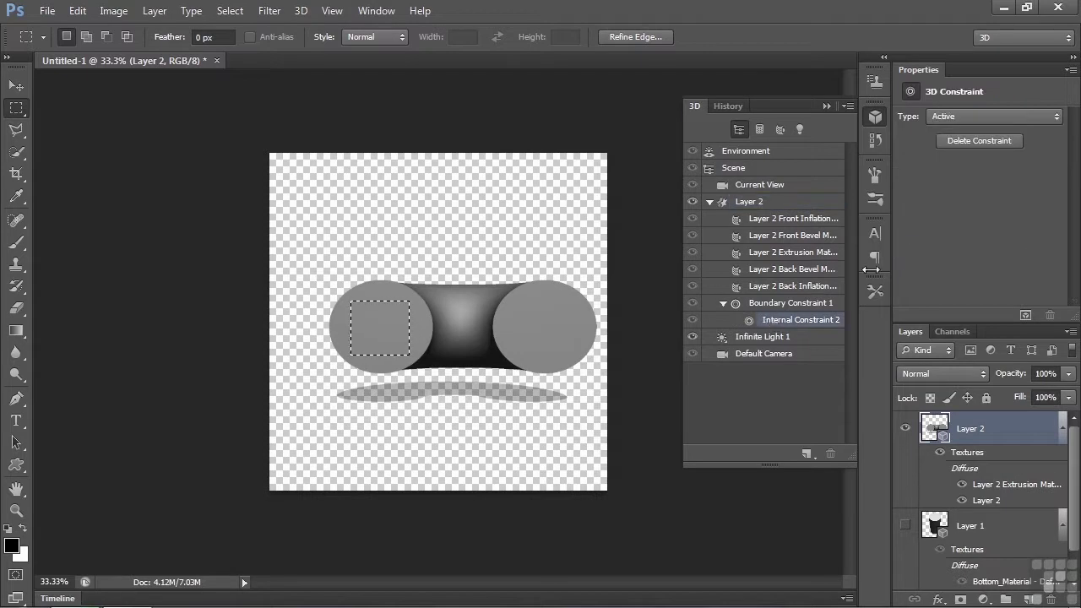
click(1055, 118)
click(982, 159)
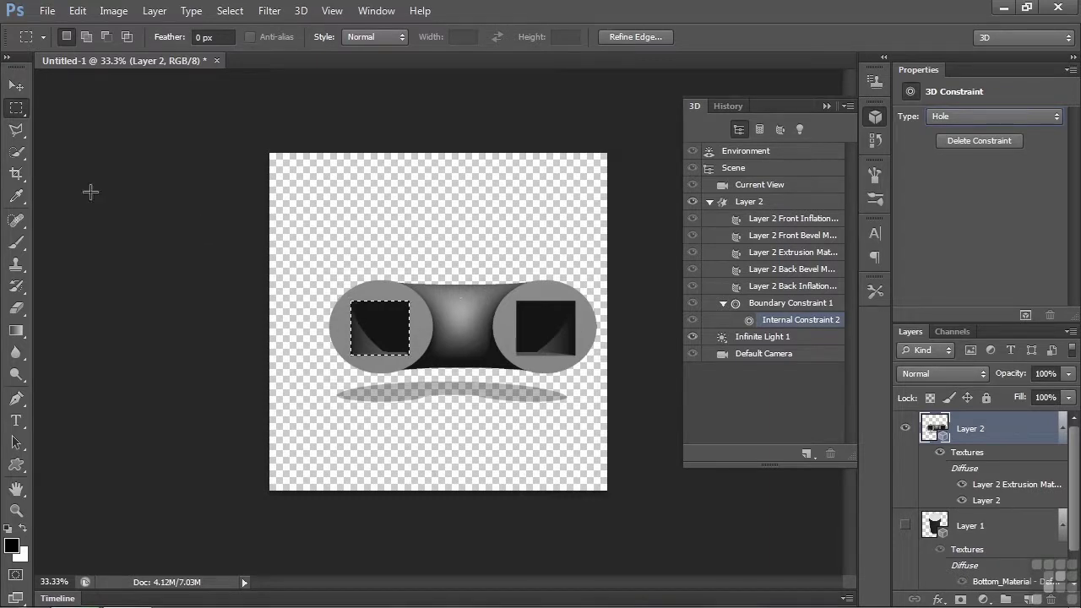
key(v)
click(546, 297)
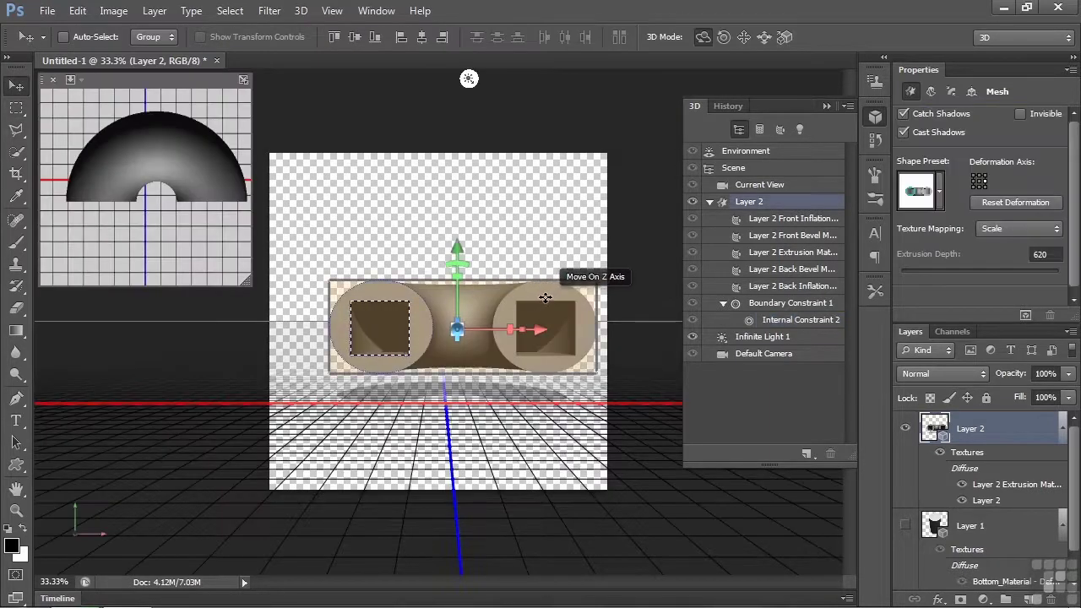